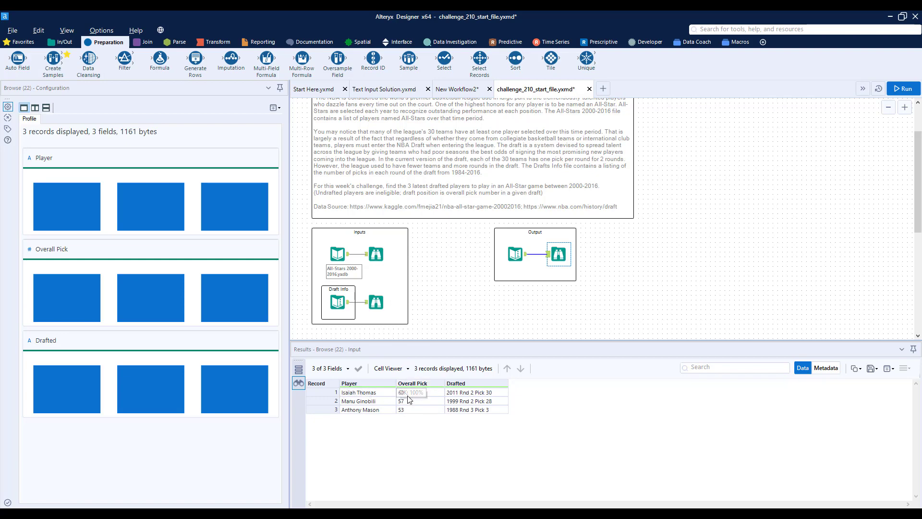
Step: Check the draft status values in the All-Stars data and move its input and Browse tools out of the Inputs container onto empty canvas
click(378, 257)
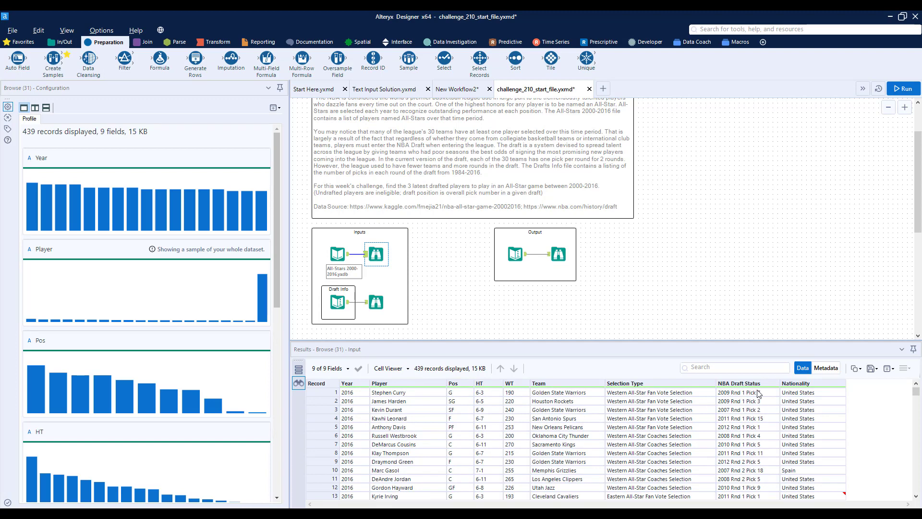
click(757, 463)
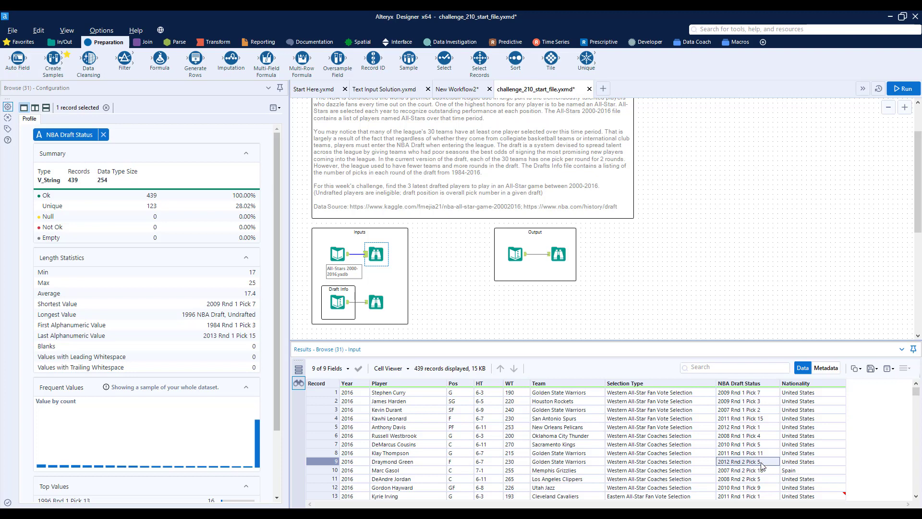
scroll(478, 254, down, 3)
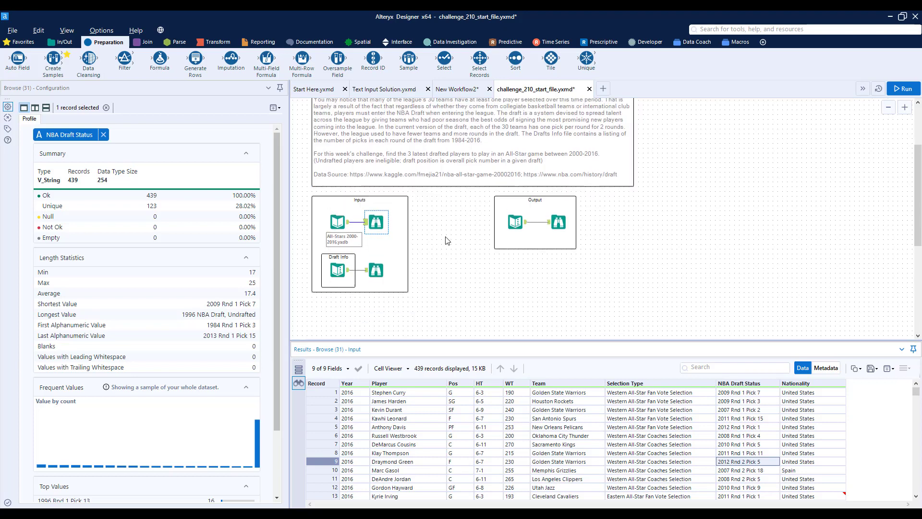
click(345, 197)
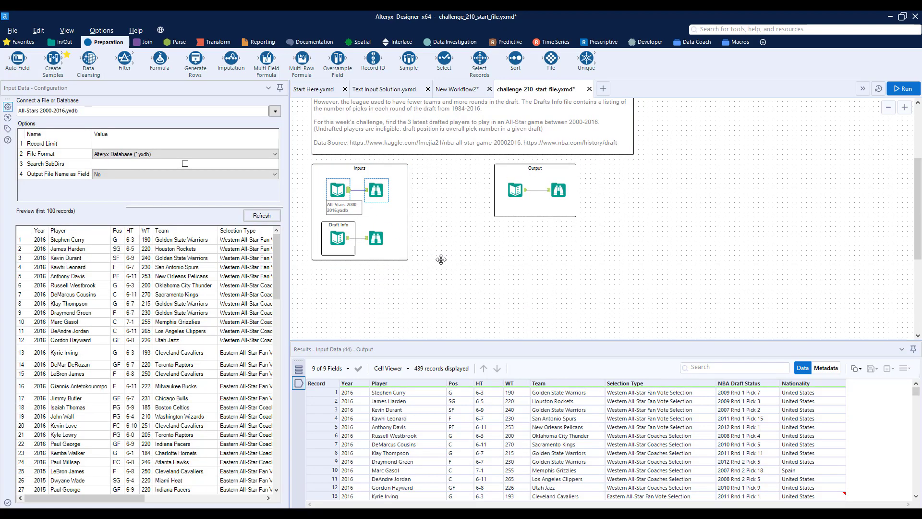
drag(339, 194, 555, 263)
click(496, 288)
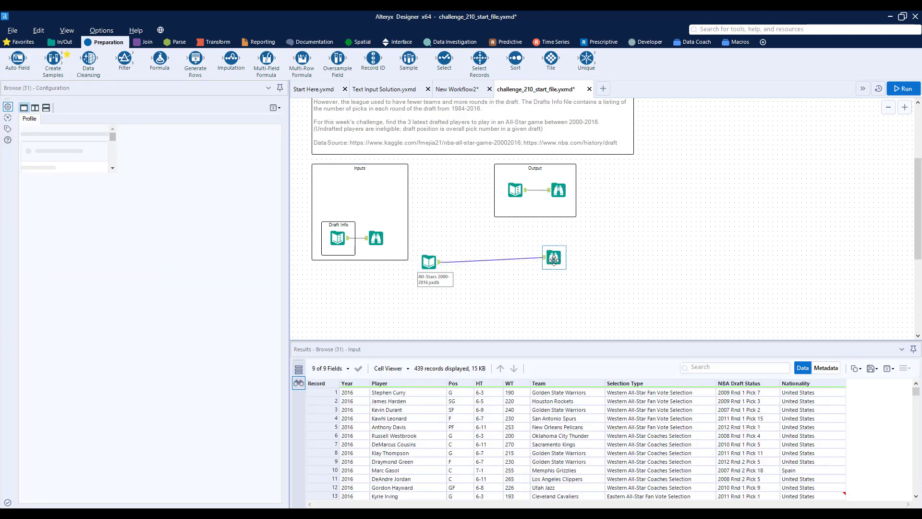
Step: Insert a RegEx tool between the All-Stars input and its Browse, parsing the NBA Draft Status column with the Parse output method
click(751, 383)
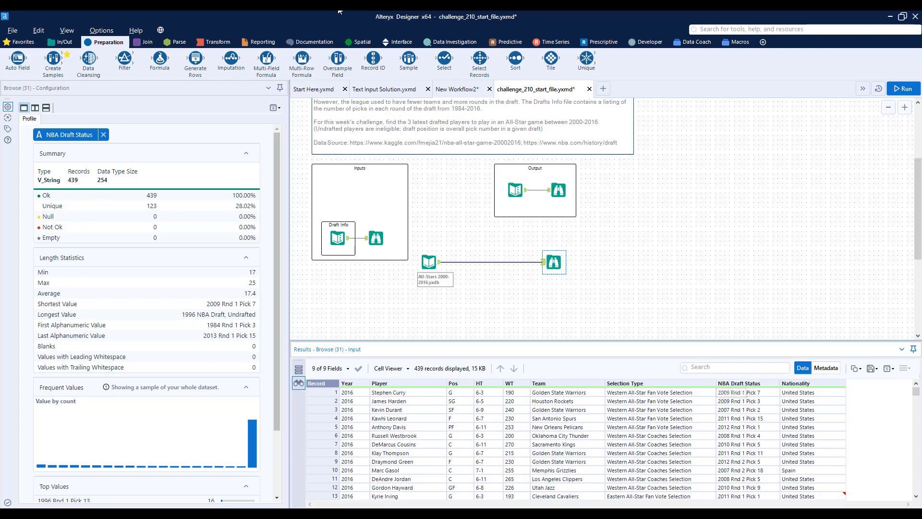
click(179, 41)
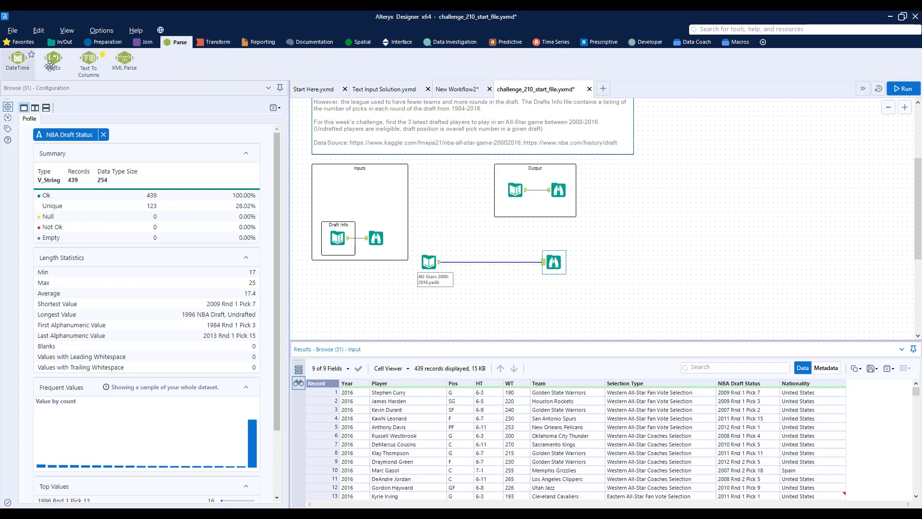
drag(53, 57, 473, 262)
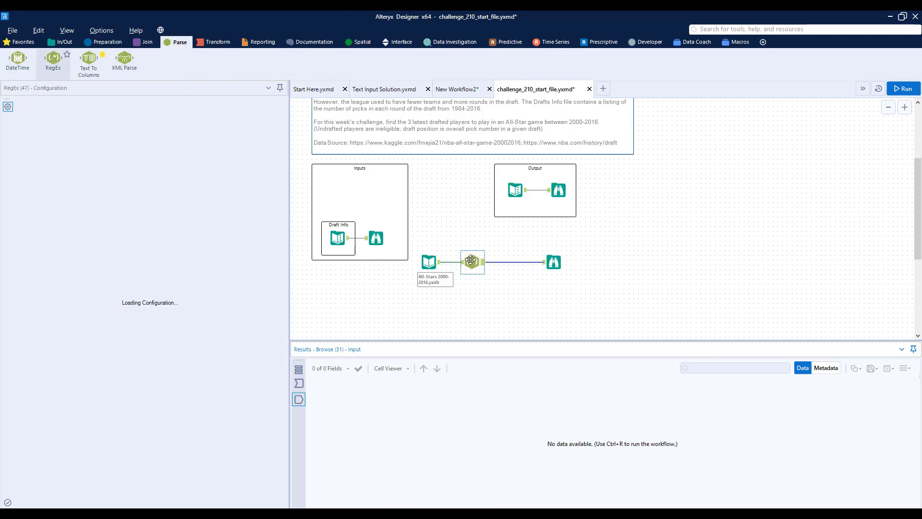
click(58, 152)
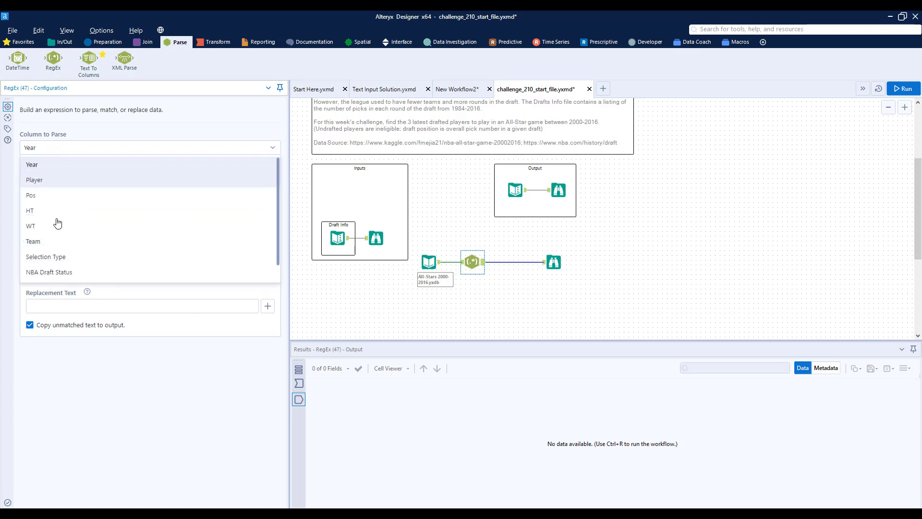
click(61, 273)
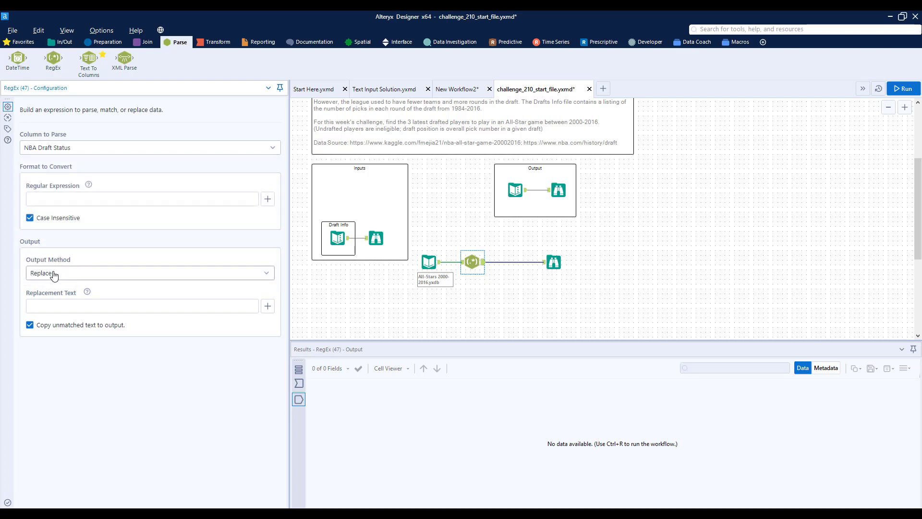
click(52, 273)
click(40, 320)
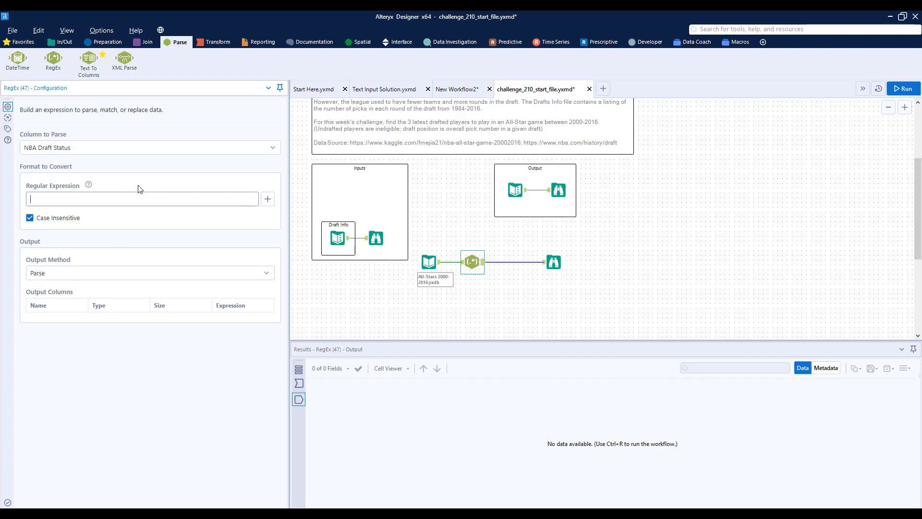
Step: Enter the regular expression (\d{4}).*?(\d{1,2}).*?(\d{1,2}) to capture three groups of digits
text((\d{4)
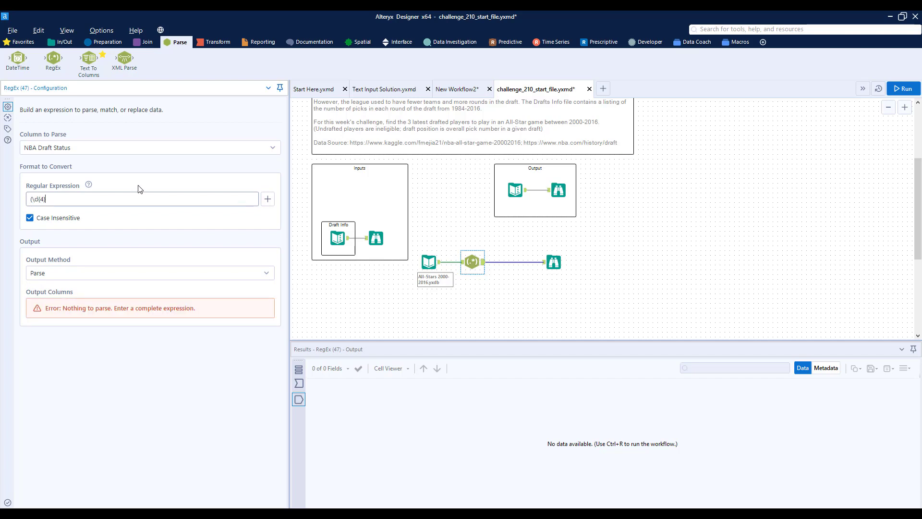
text(}))
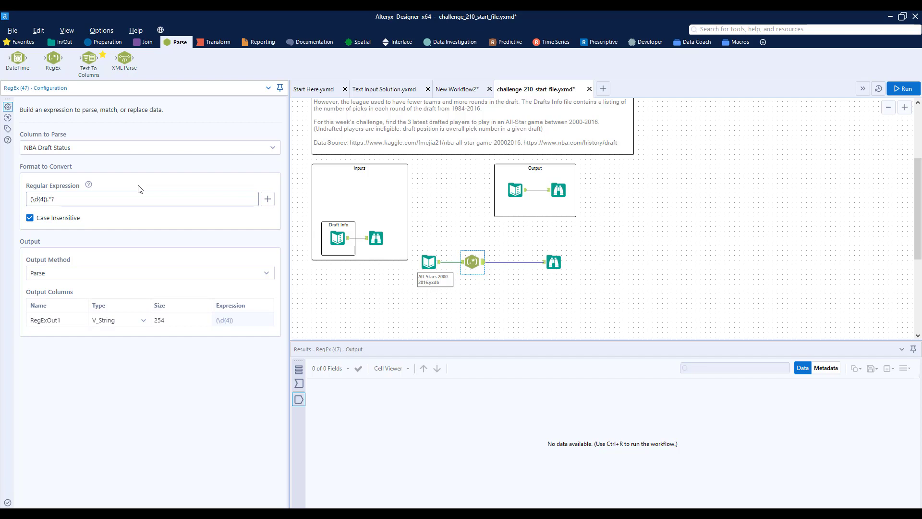
text(.*?()
text(\d{1,2}).*?(\d{1,2)
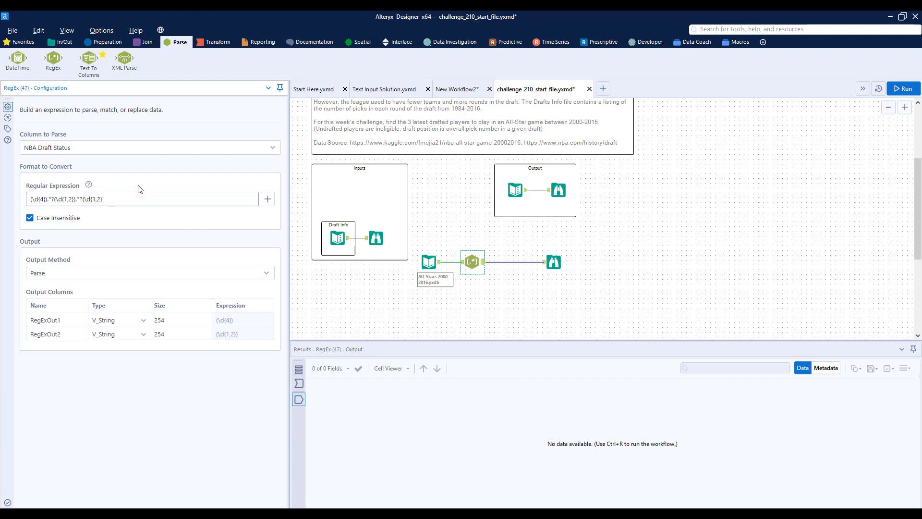
text())
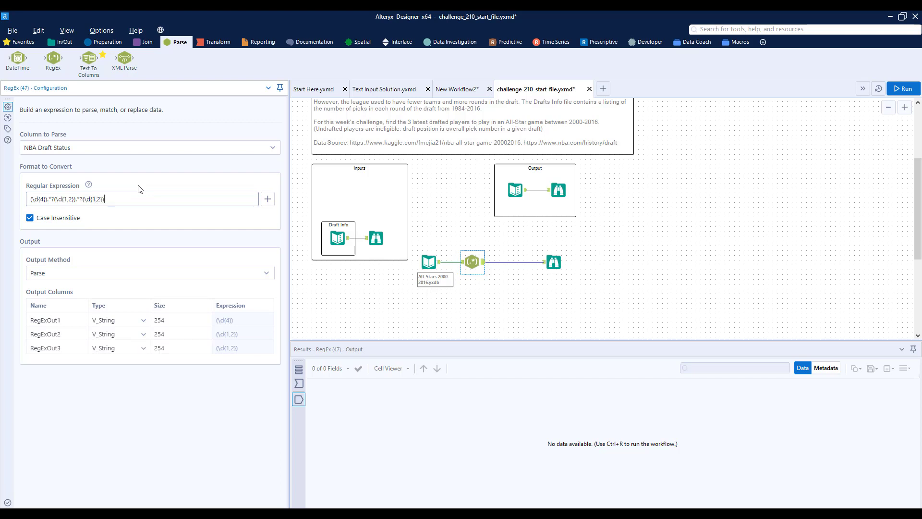
Step: Name the first RegEx output column Draft Year and set its data type to Int16
click(41, 319)
click(40, 320)
text(draft Year)
click(128, 325)
click(127, 322)
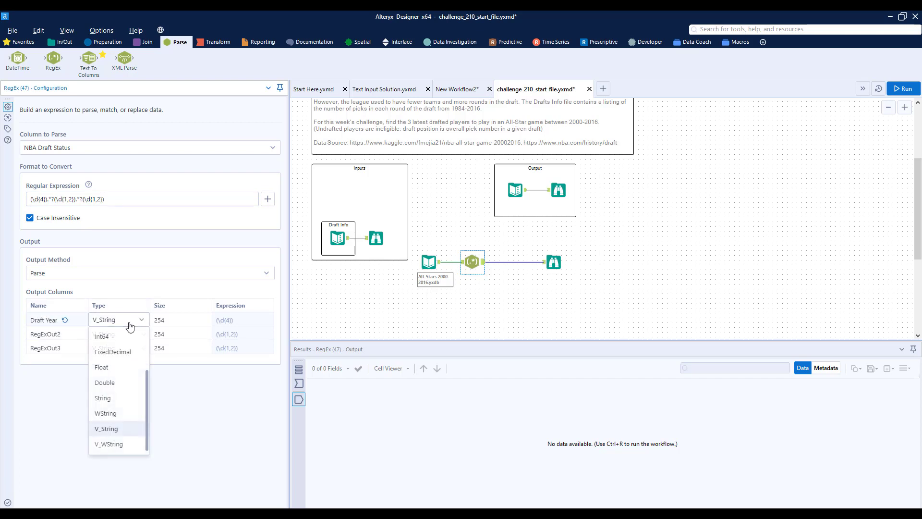
scroll(124, 355, up, 2)
click(121, 366)
Step: Name the second RegEx output column Round and set its data type to Int16
click(72, 342)
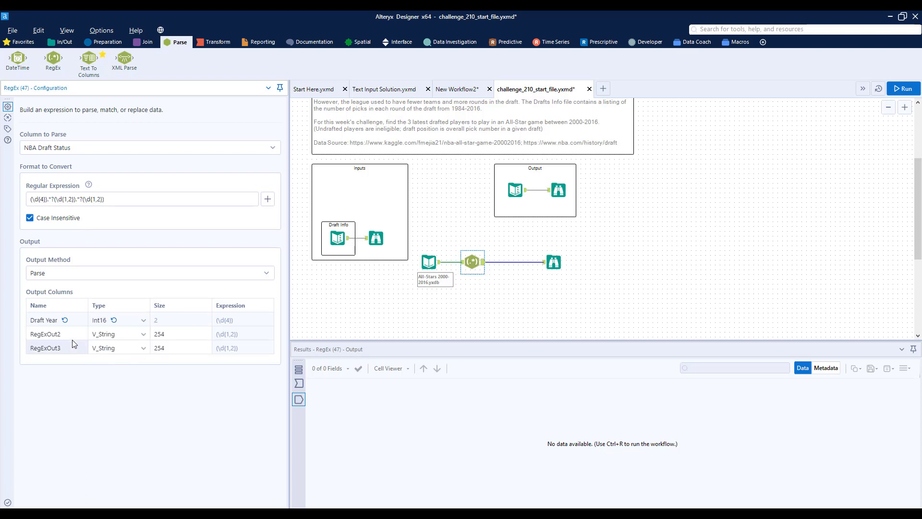
click(73, 341)
double_click(72, 337)
text(Round)
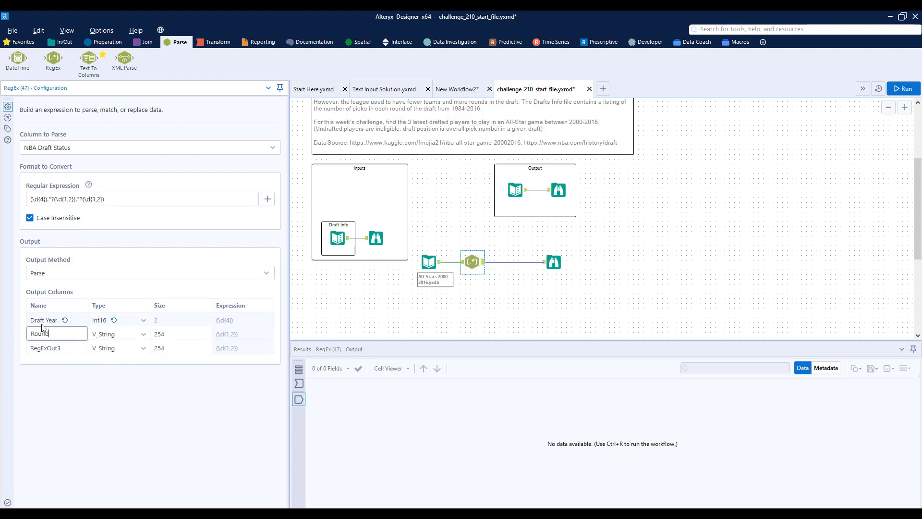
click(151, 334)
click(143, 335)
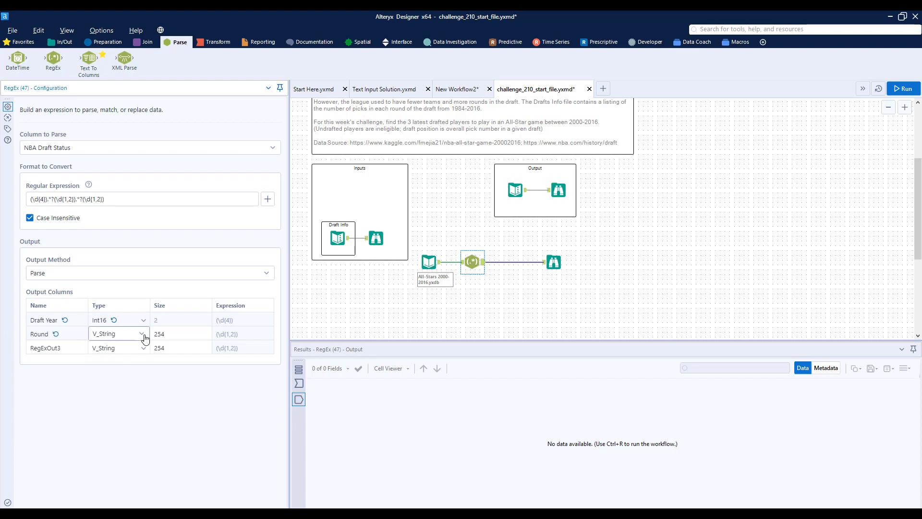
click(143, 335)
scroll(120, 387, up, 2)
click(114, 375)
Step: Name the third RegEx output column Pick and set its data type to Int16
double_click(72, 349)
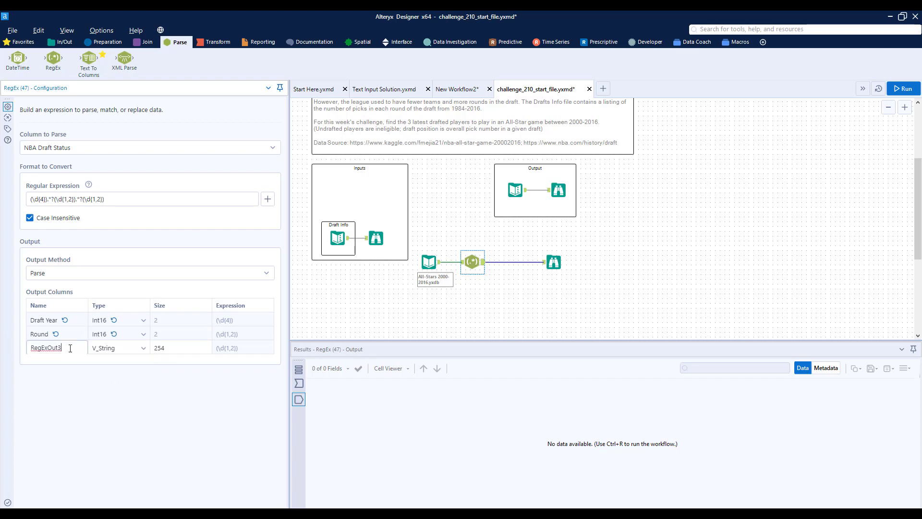
text(Pick)
click(114, 346)
click(119, 349)
scroll(112, 384, up, 1)
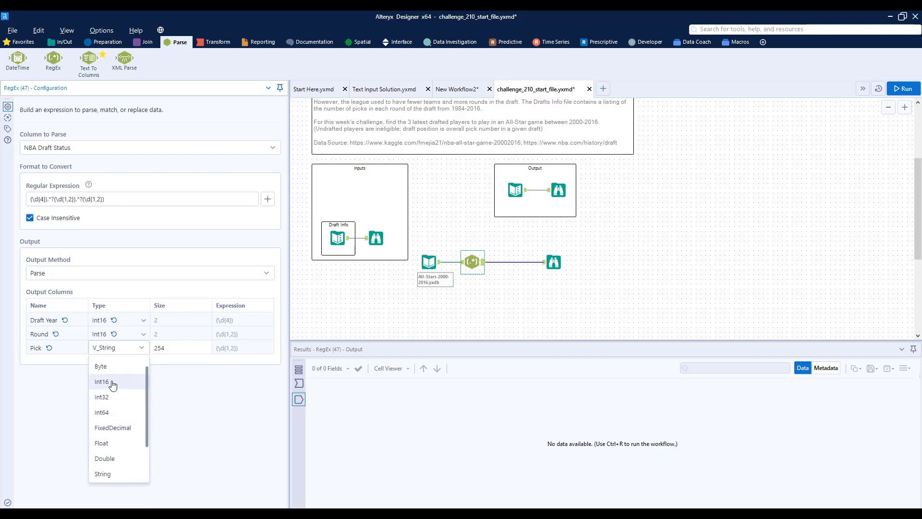
click(112, 383)
Step: Run the workflow and view the parsed draft columns in the All-Stars Browse results
click(585, 243)
key(ctrl+r)
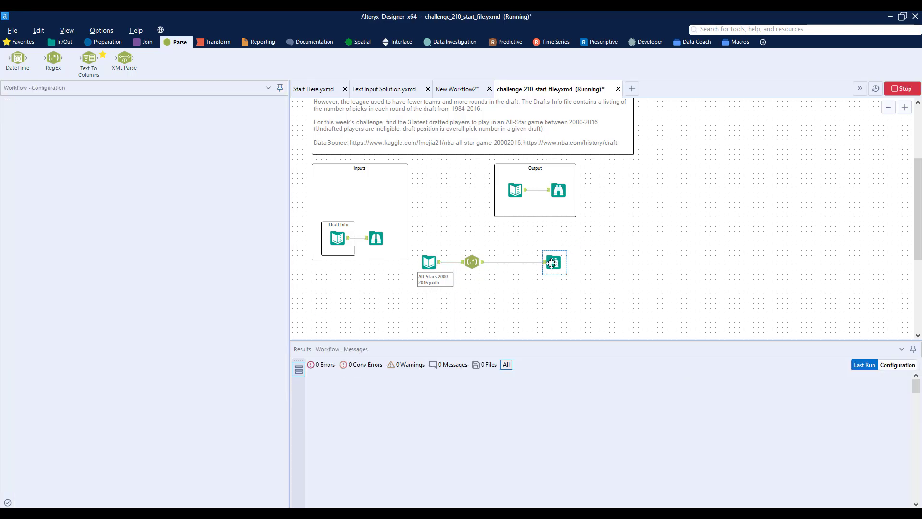
drag(595, 504, 732, 487)
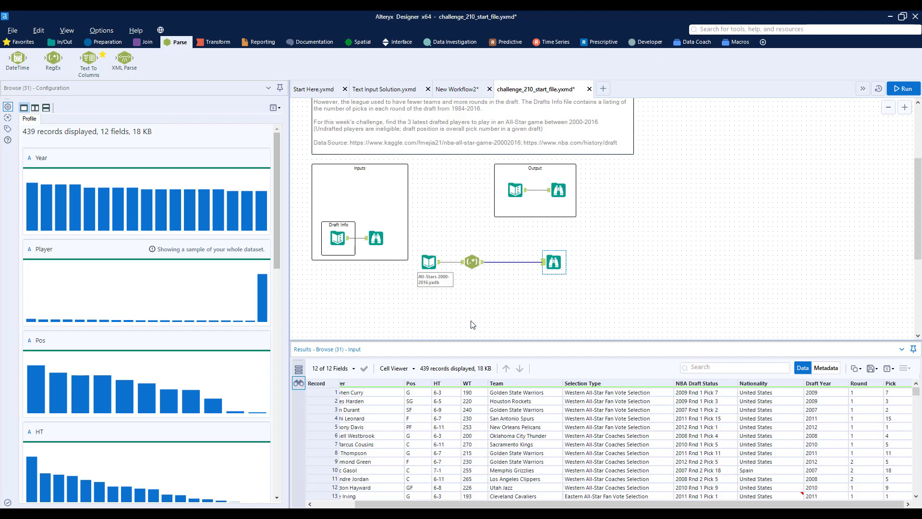
Step: Move the Draft Info input and its Browse below the All-Stars stream and insert a Transpose tool between them
click(377, 238)
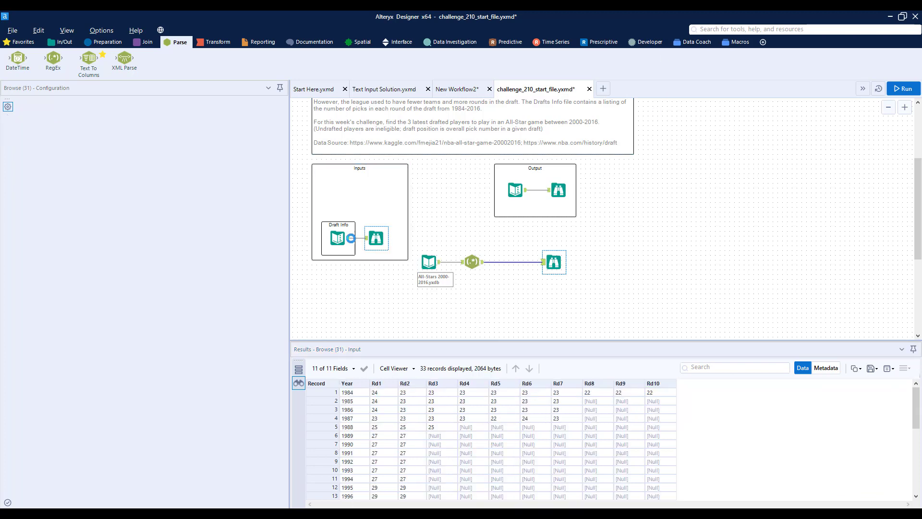
drag(339, 242, 556, 309)
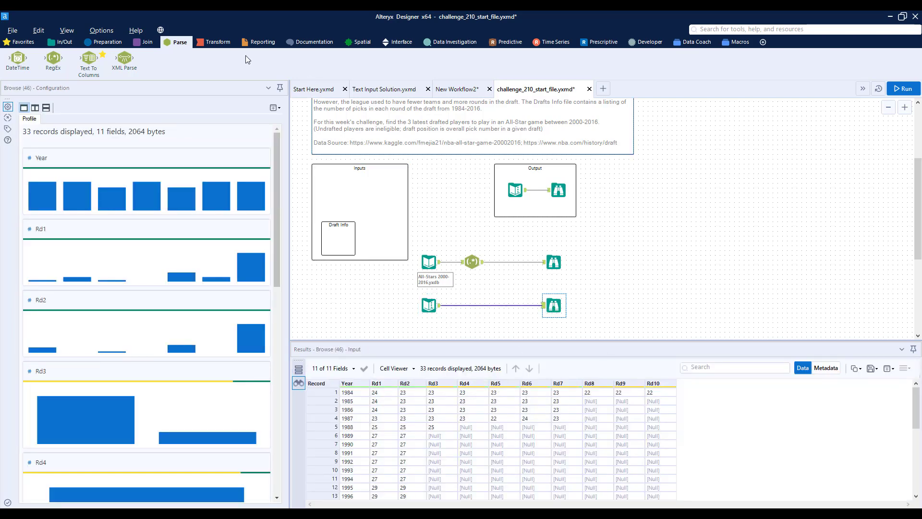
click(214, 41)
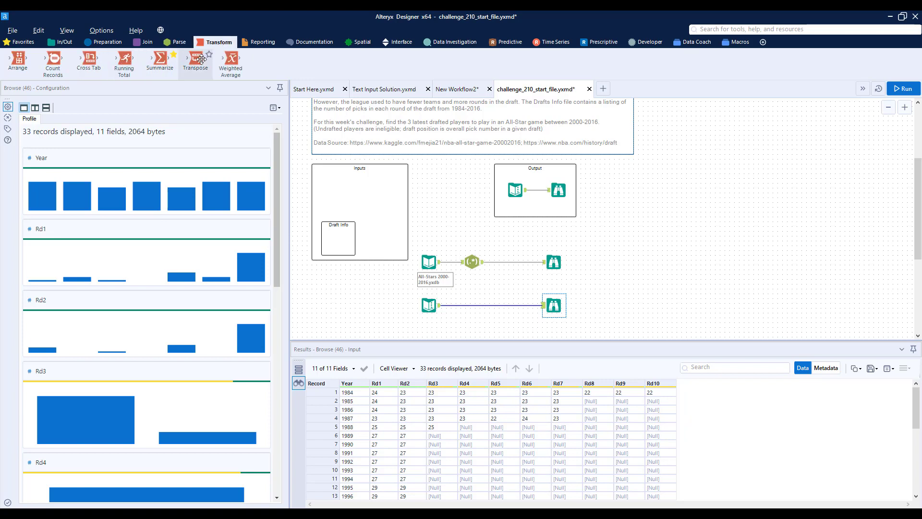
drag(196, 59, 473, 305)
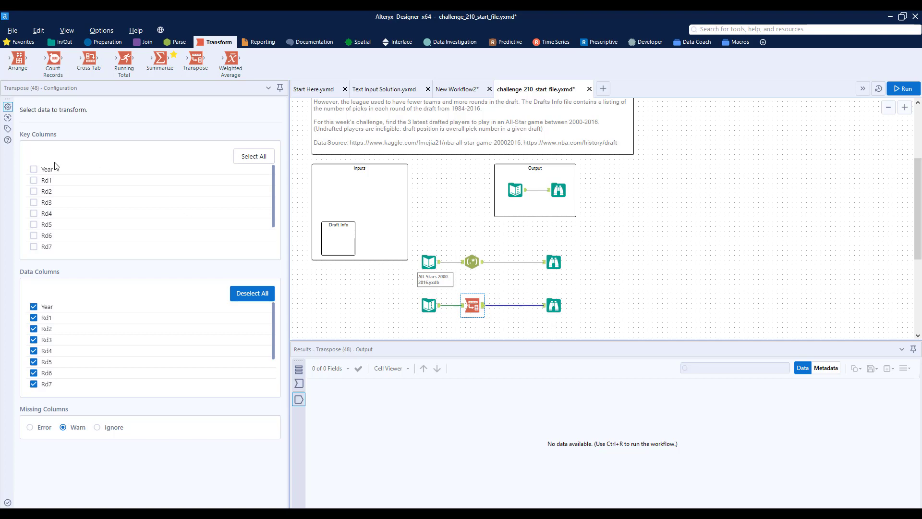
Step: Set Year as the Transpose key column, run the workflow and view the transposed draft data
click(33, 169)
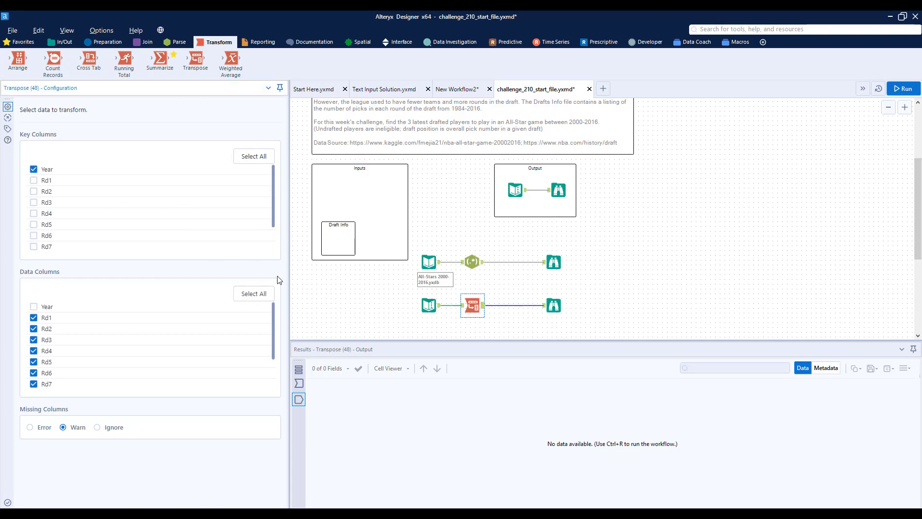
key(ctrl+r)
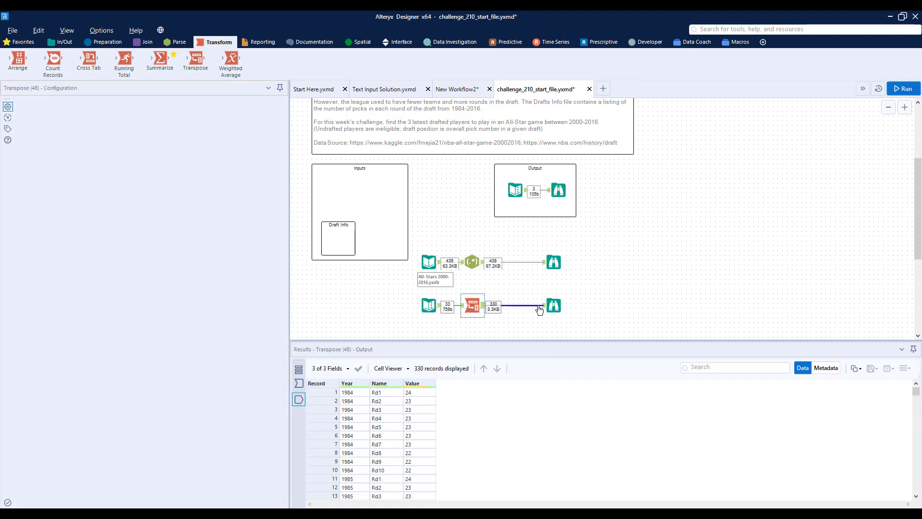
click(553, 306)
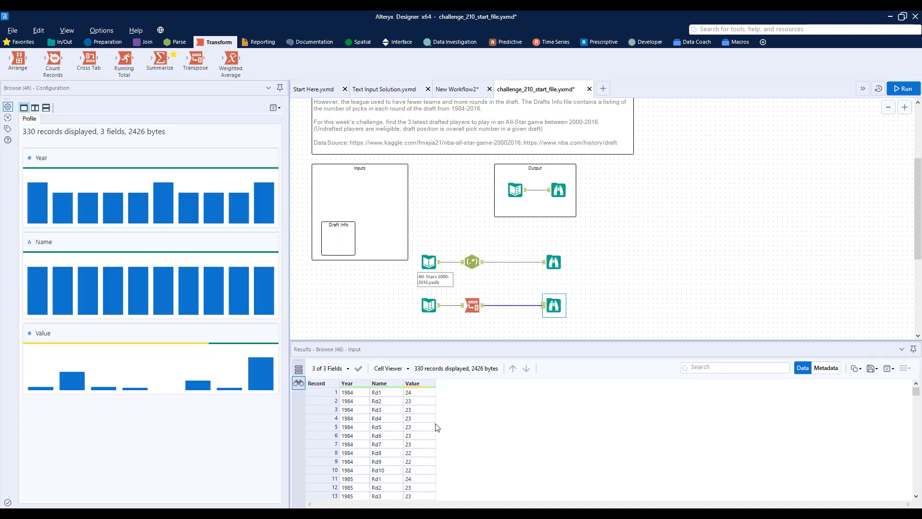
Step: Insert a Data Cleansing tool after the Transpose and exclude Year and Value so that only the Name field is cleansed
click(89, 46)
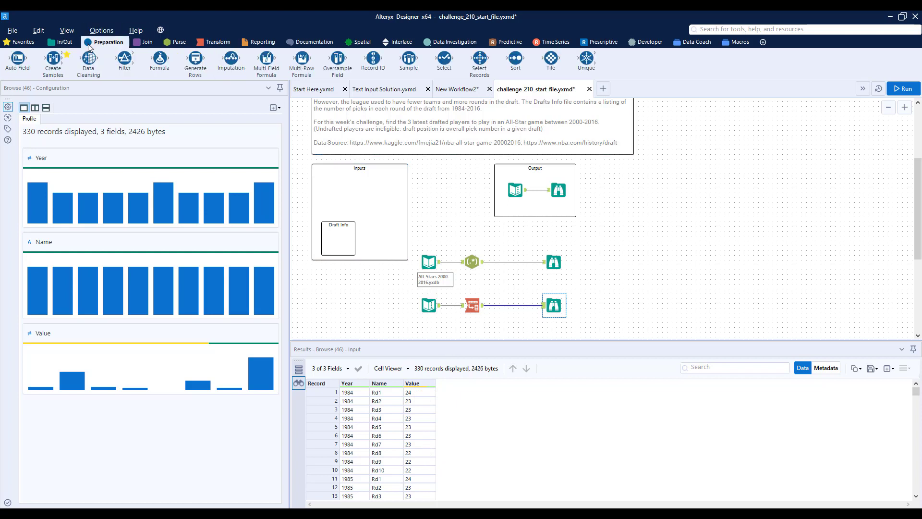
drag(88, 59, 507, 306)
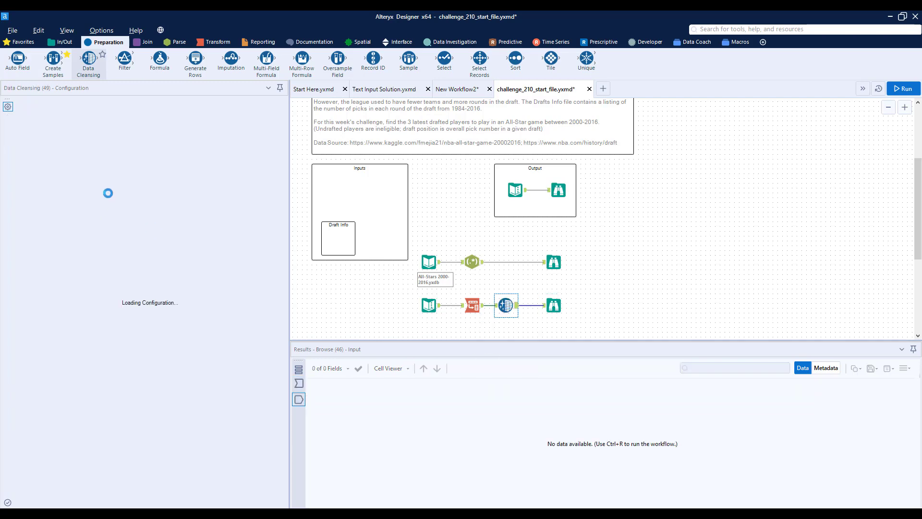
click(29, 128)
click(29, 143)
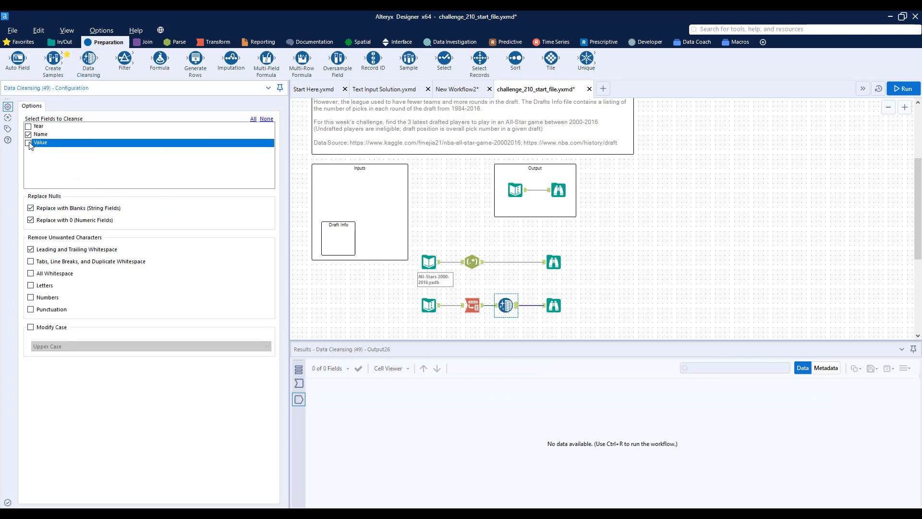
Step: Also remove tabs, line breaks, duplicate whitespace, all whitespace and letters from Name, and run the workflow to view the cleansed data
click(81, 261)
click(60, 273)
click(42, 287)
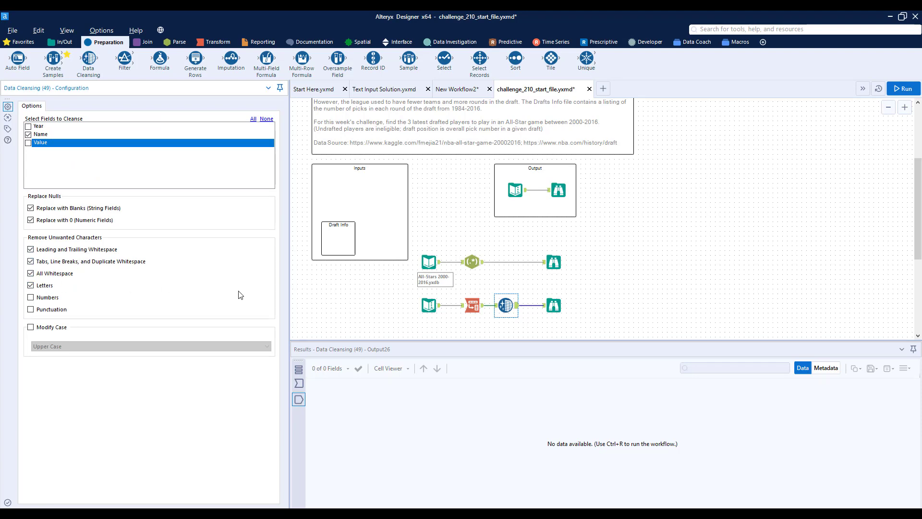
key(ctrl+r)
click(556, 306)
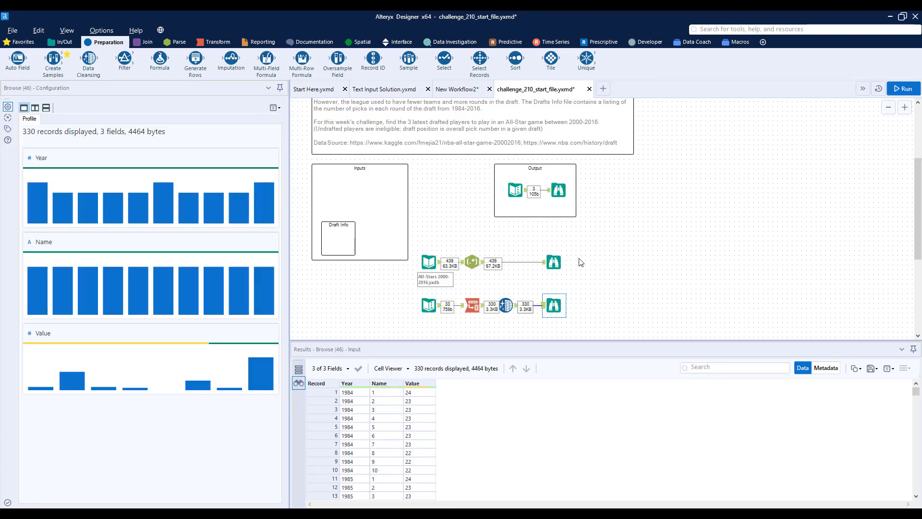
Step: Insert a Select tool between the Data Cleansing and the draft Browse, renaming Name to Round and setting its type to Int16
click(554, 262)
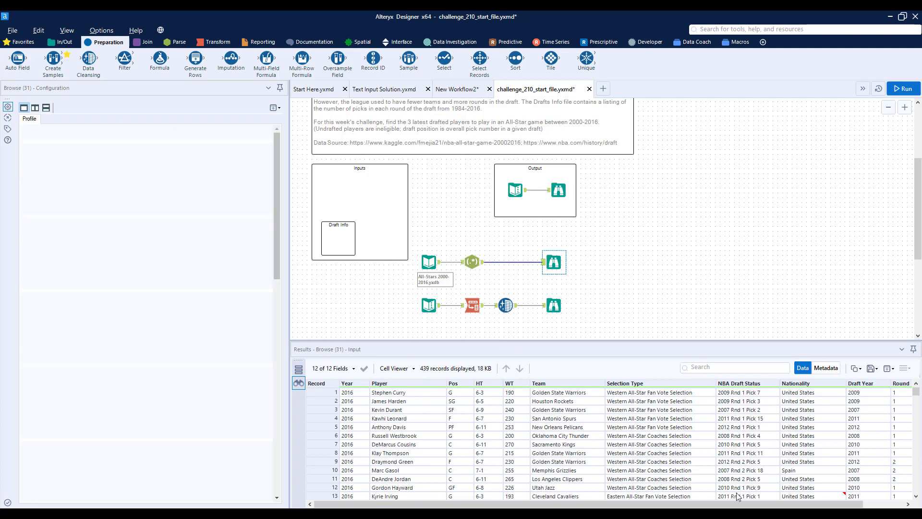
click(554, 305)
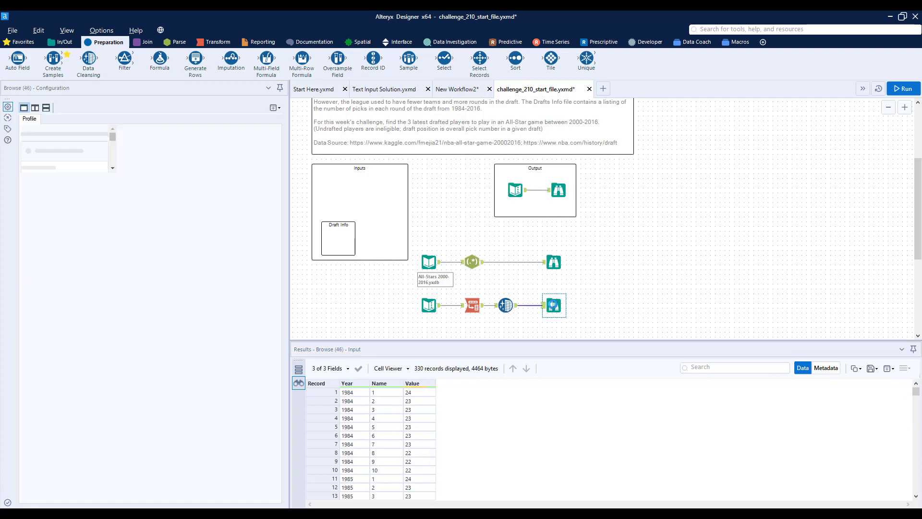
drag(554, 305, 611, 305)
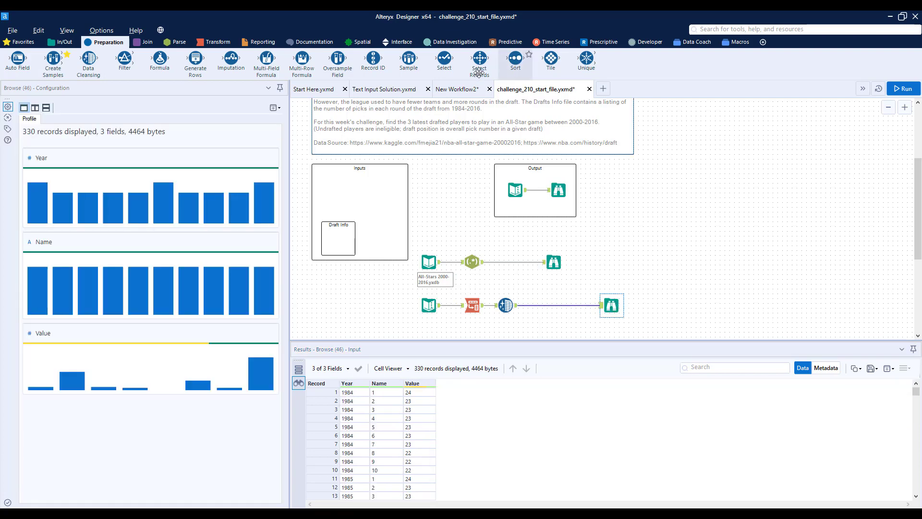
drag(444, 60, 544, 305)
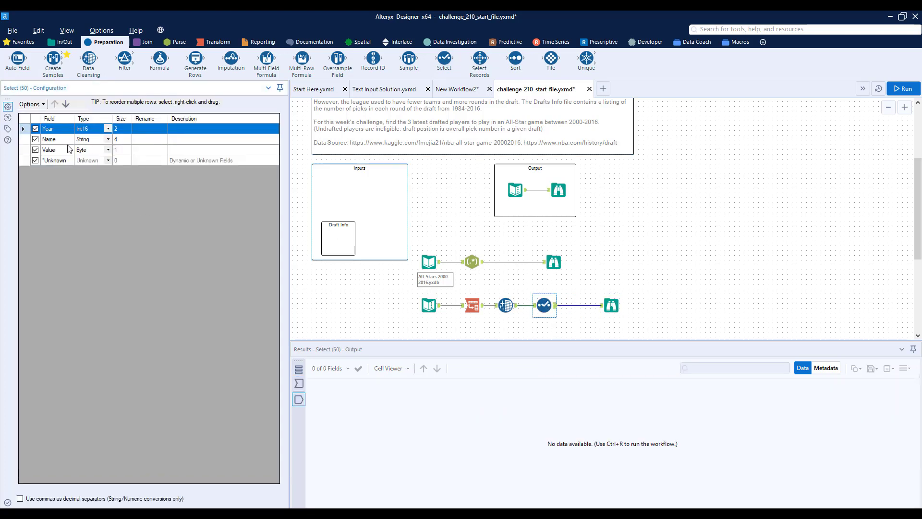
click(151, 141)
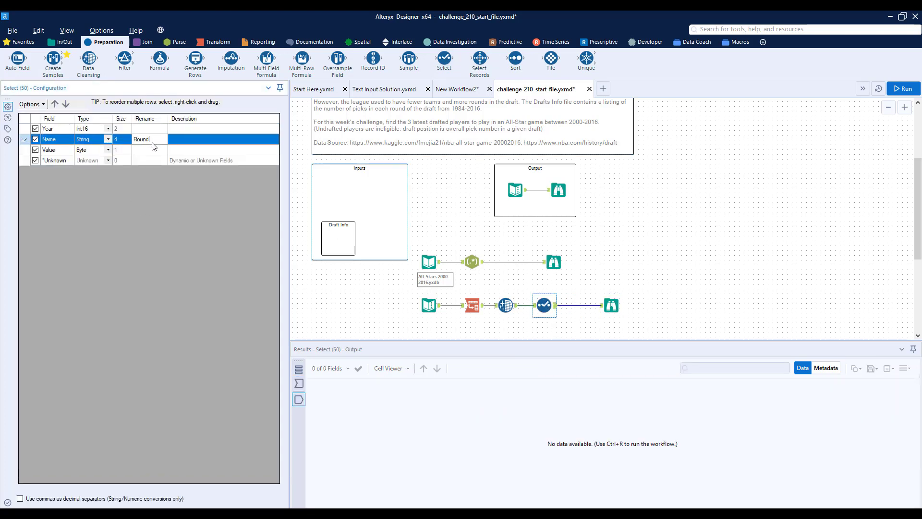
click(110, 140)
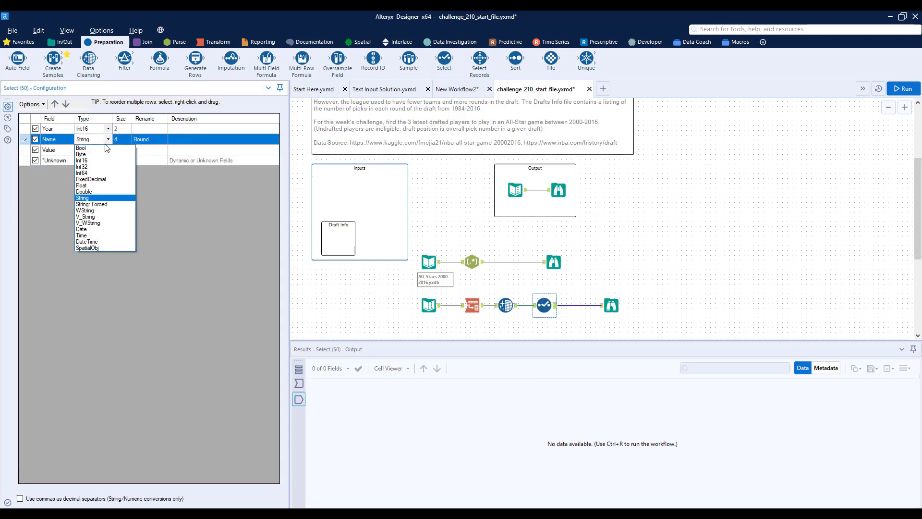
click(105, 162)
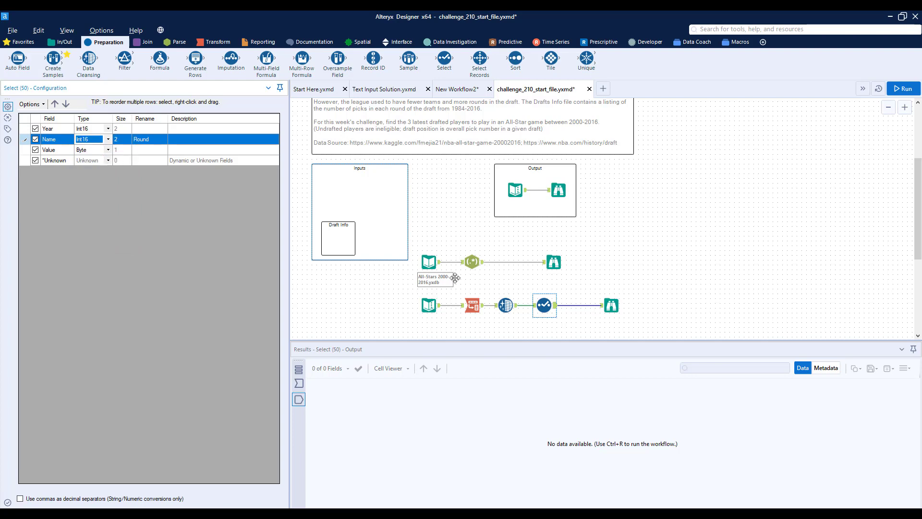
Step: Insert a Multi-Row Formula tool after the Select that creates a new field named Prv Round Picks, grouped by Year
click(611, 305)
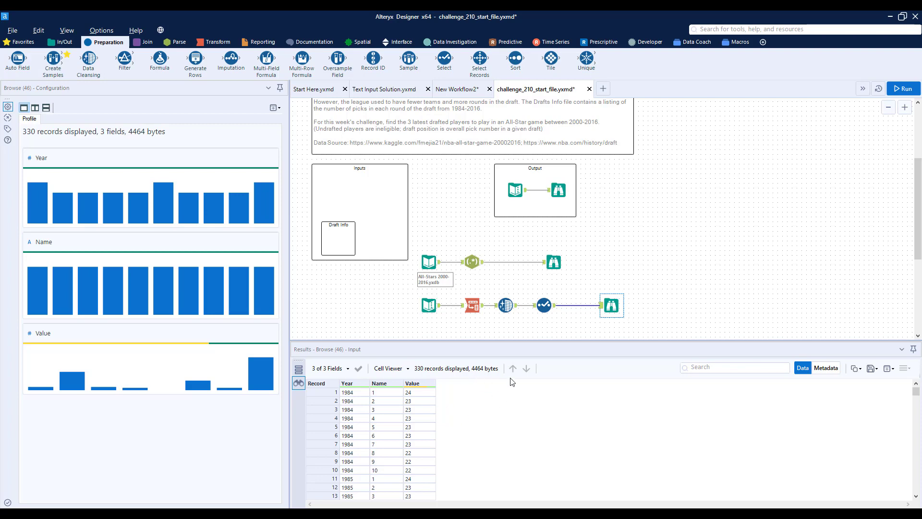
drag(302, 58, 572, 299)
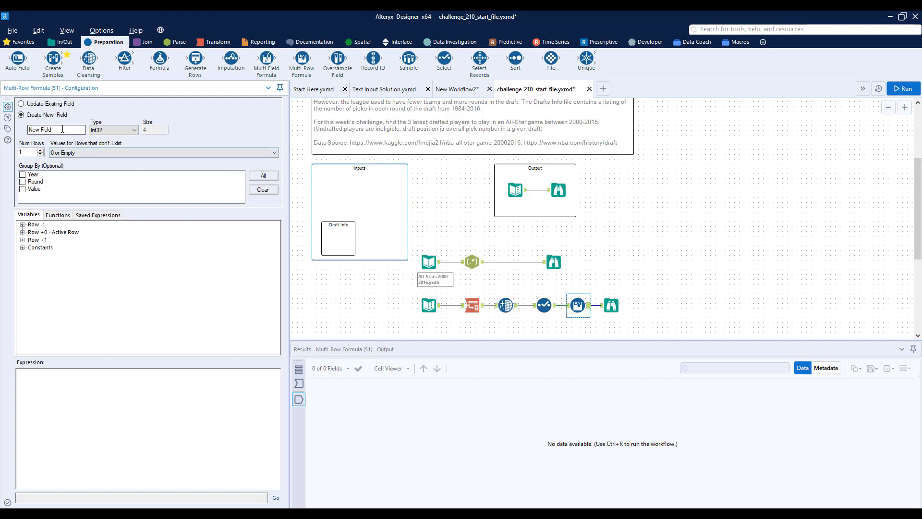
triple_click(63, 129)
text(Row R)
click(22, 175)
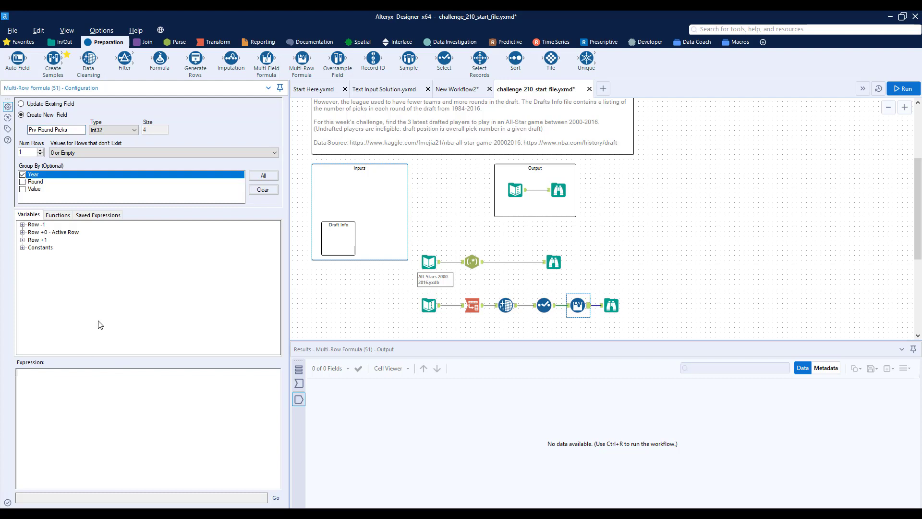
Step: Enter the multi-row expression if [Round] = 1 then 0 else [Row-1:Value] + [Row-1:Prv Round Picks] endif
text(if [Round] = 1 then 0 else [)
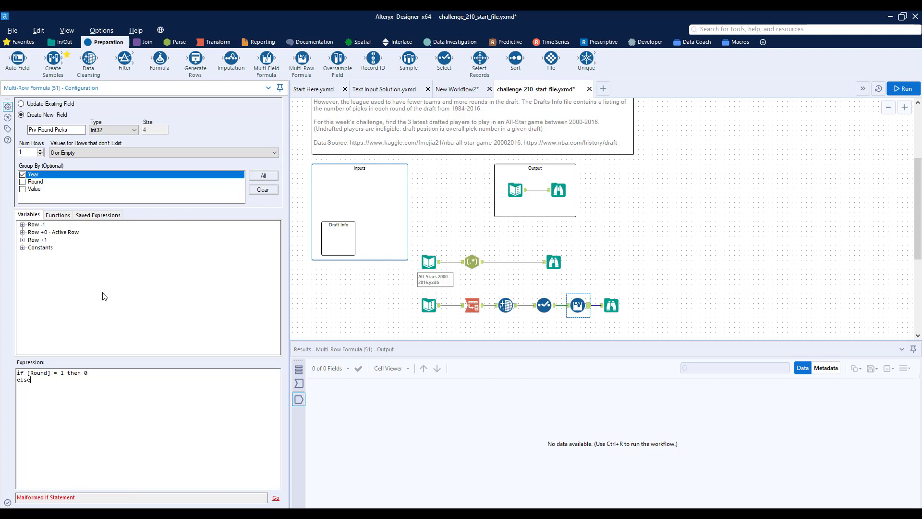
text(Row-1:Value] + )
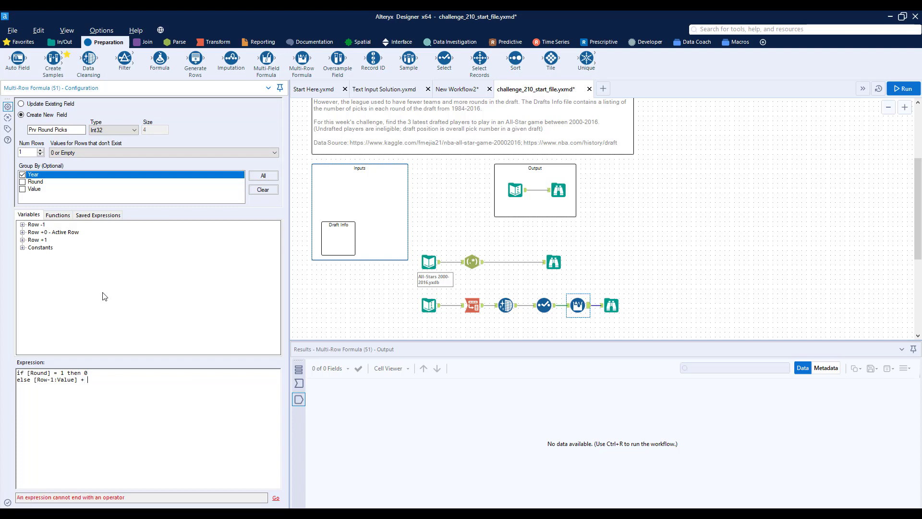
text([Row-1:Prv )
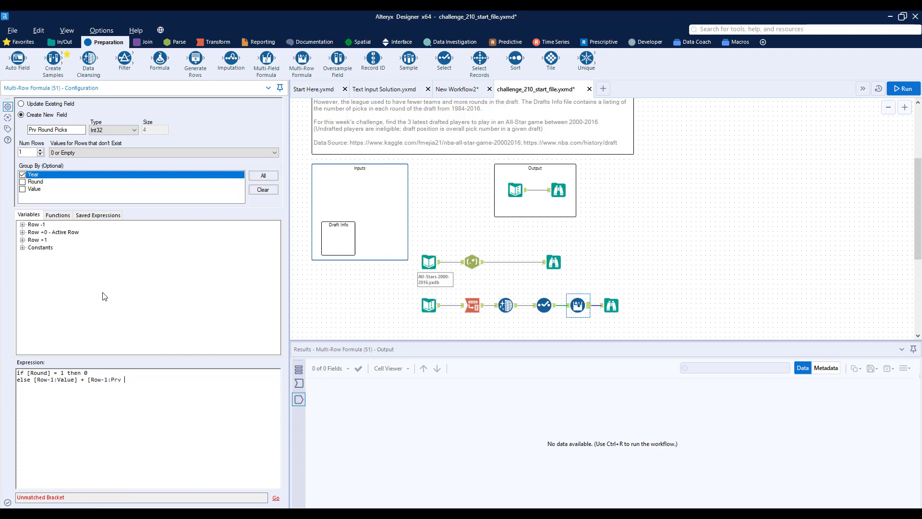
text(Round Picks] endif)
Step: Run the workflow and inspect Prv Round Picks in the draft stream's Browse, moving that Browse farther from the Multi-Row Formula
key(ctrl+r)
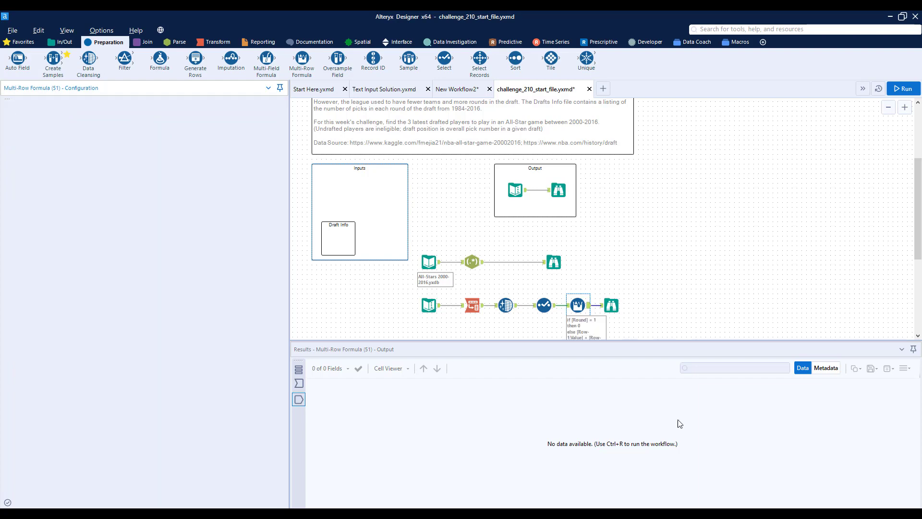
click(614, 307)
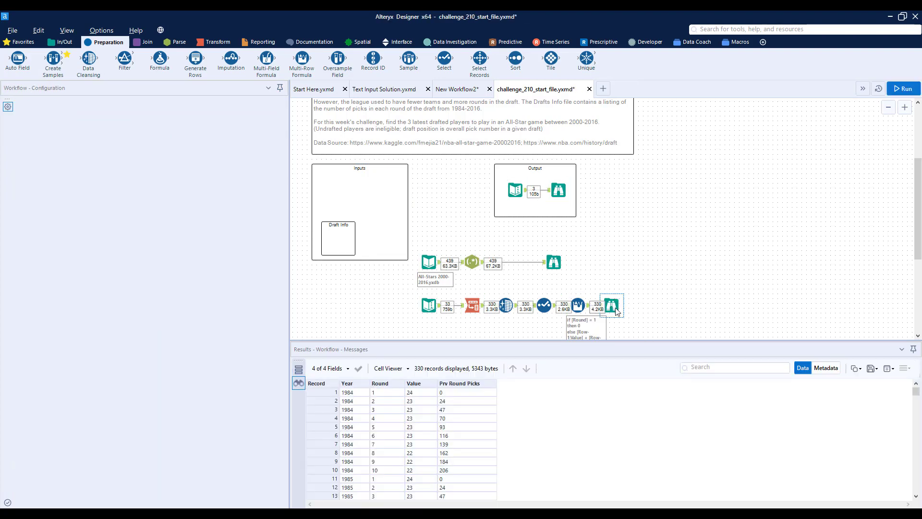
drag(615, 306, 699, 308)
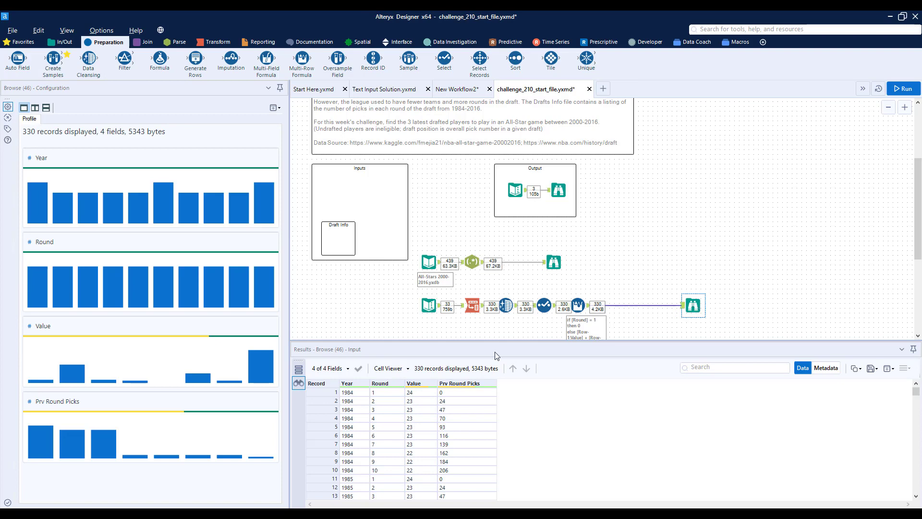
click(455, 401)
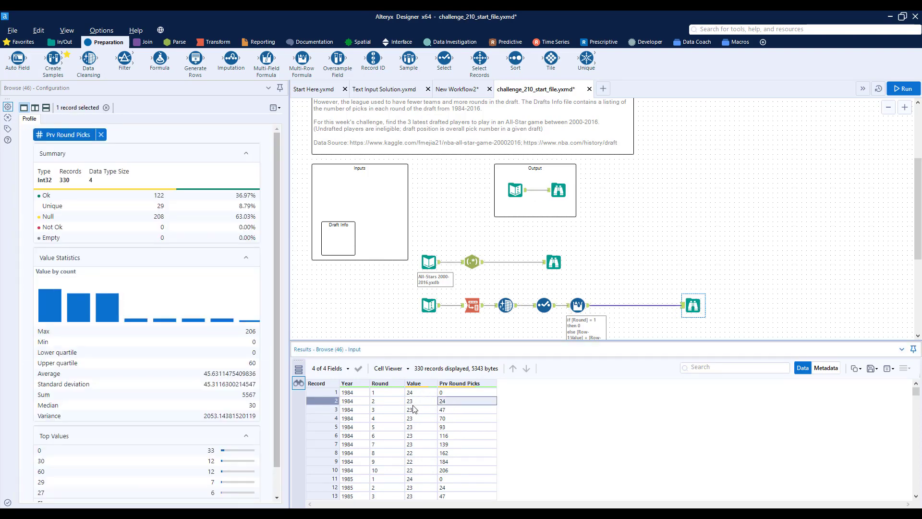
click(455, 410)
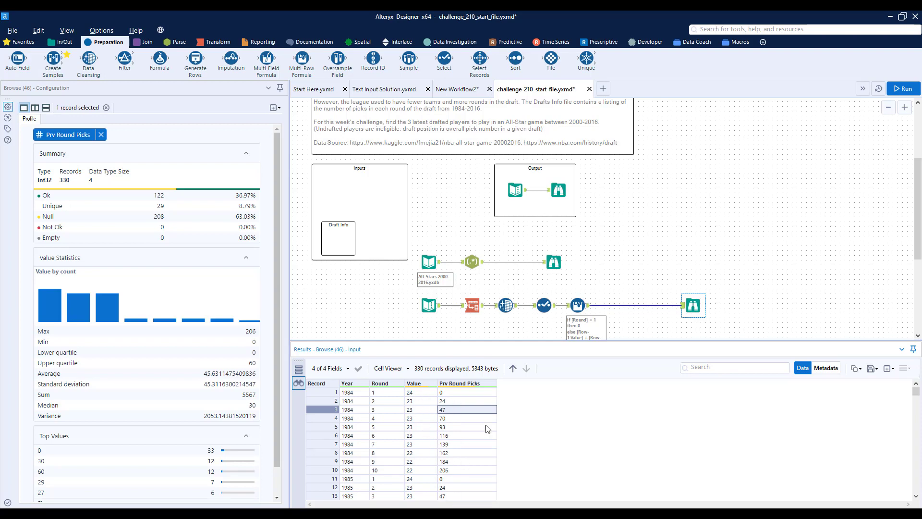
Step: Insert a Join tool before the All-Stars Browse and connect the Multi-Row Formula output to its right input
click(554, 262)
drag(554, 262, 682, 264)
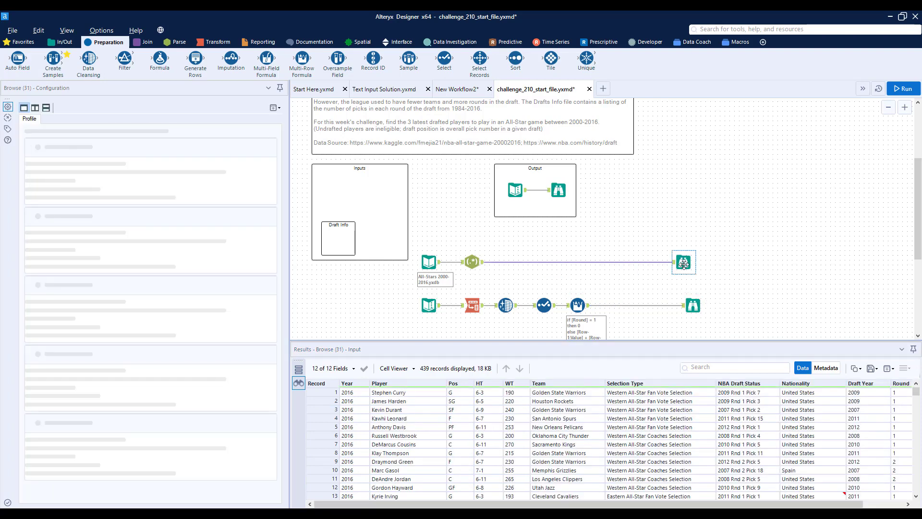
click(145, 42)
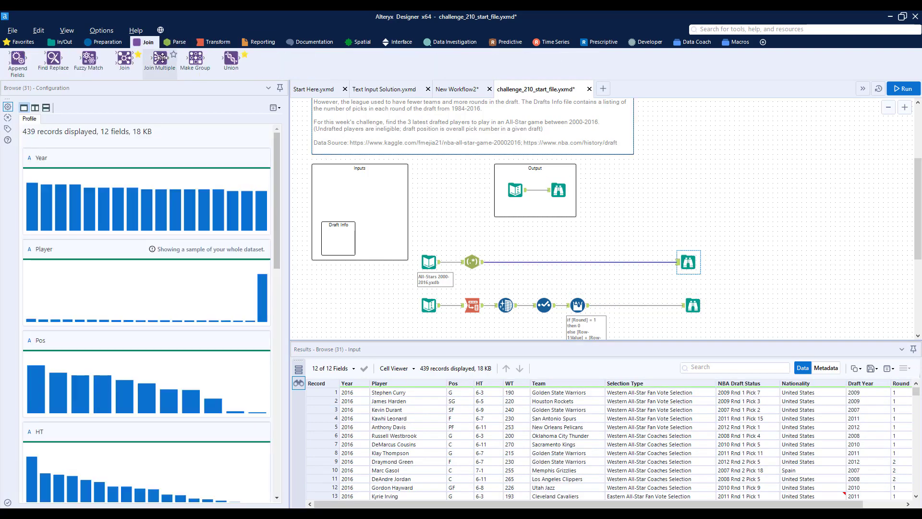
drag(124, 59, 616, 262)
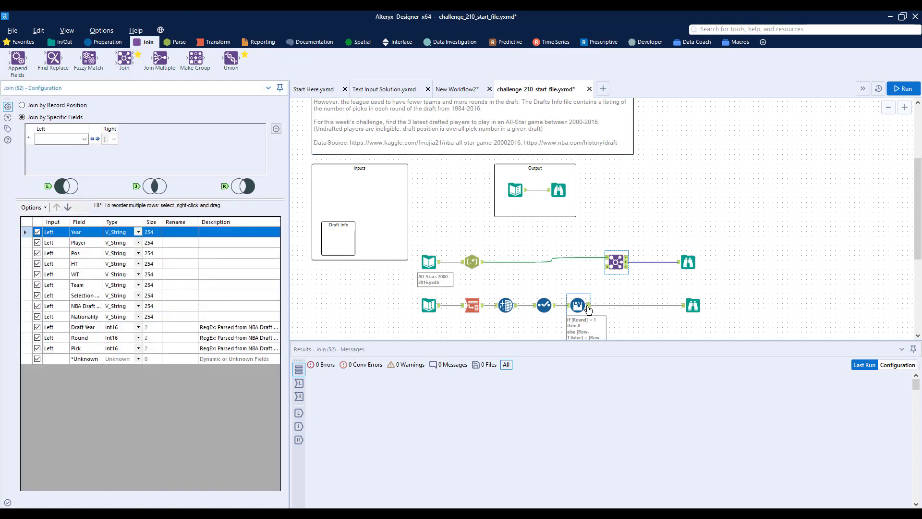
drag(589, 306, 614, 270)
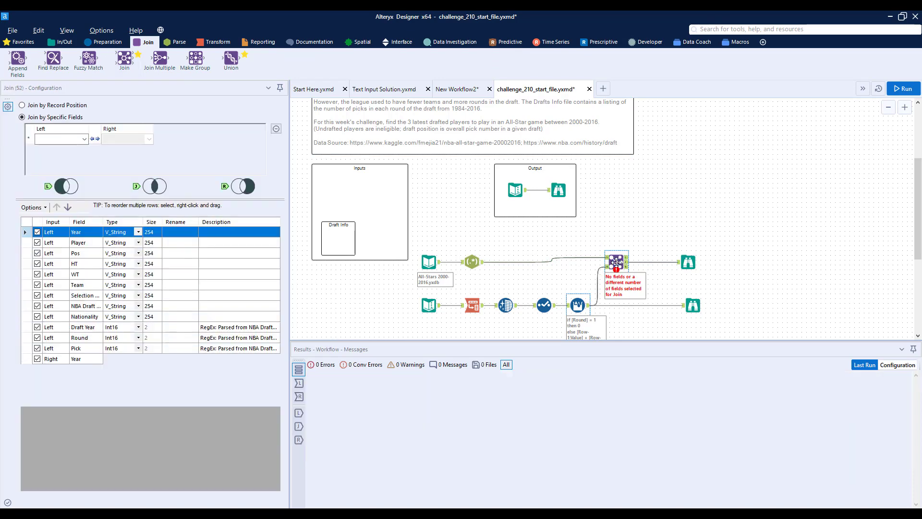
Step: Join the streams on Draft Year to Year and Round to Round
click(84, 139)
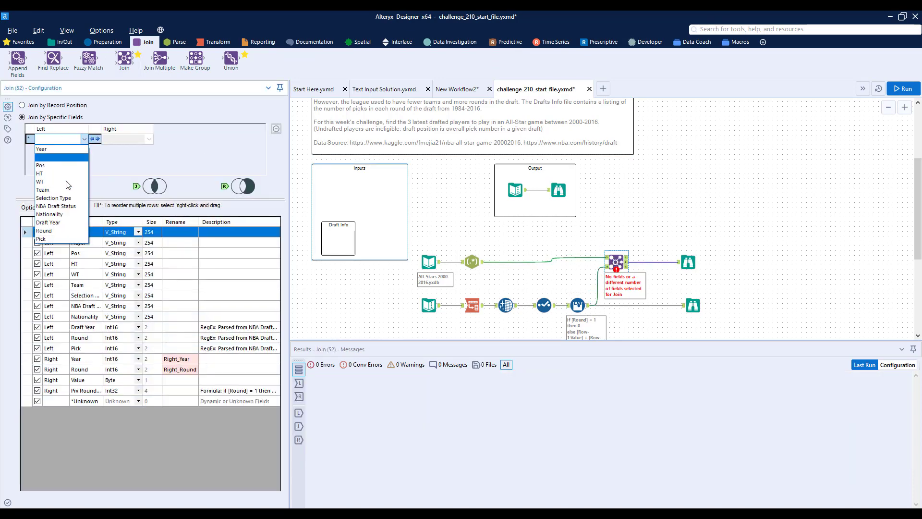
click(53, 222)
click(149, 139)
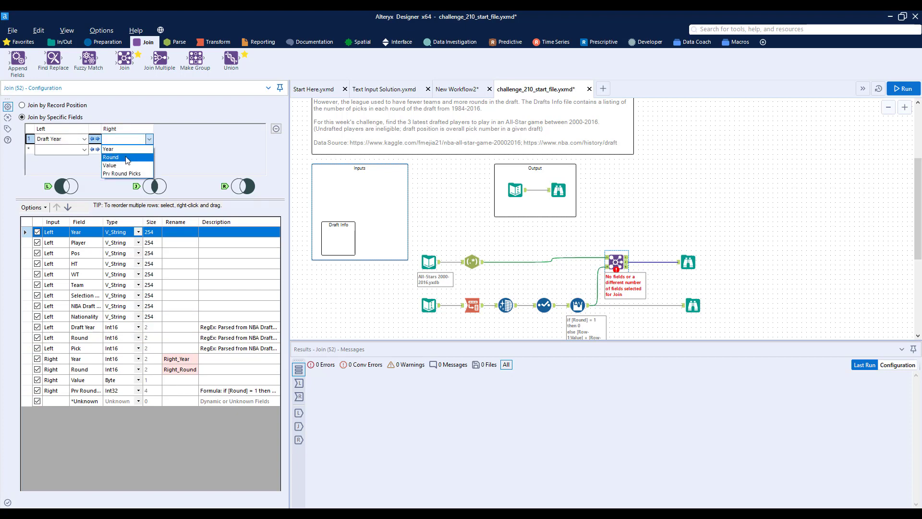
click(126, 149)
click(84, 150)
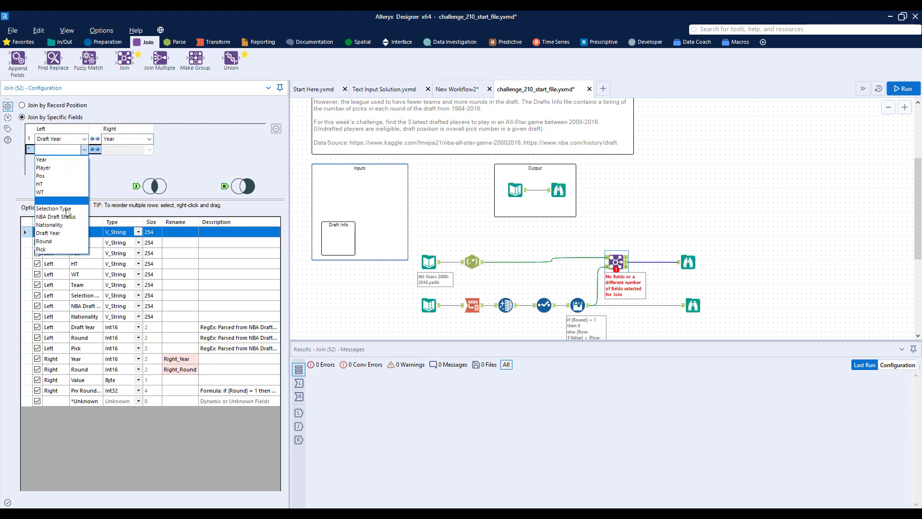
click(69, 242)
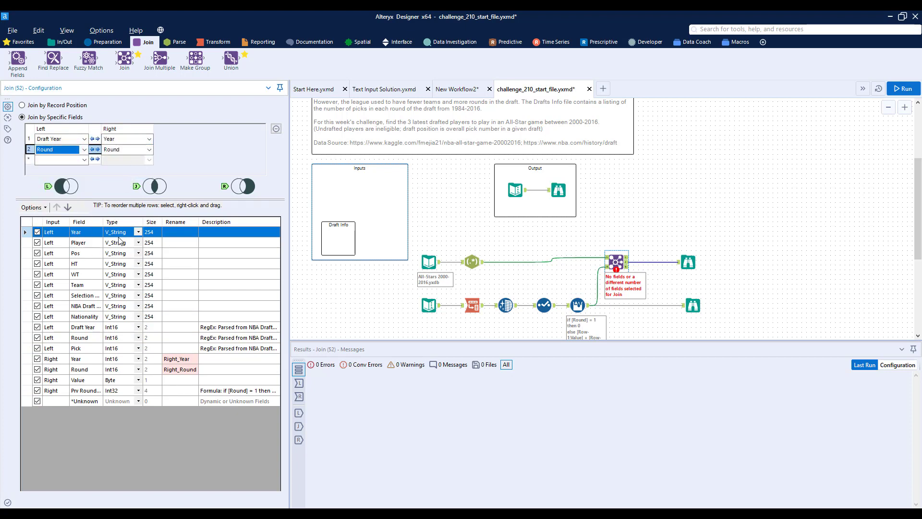
Step: Exclude the right input's Year, Round and Value fields from the Join output, keeping Prv Round Picks
click(37, 359)
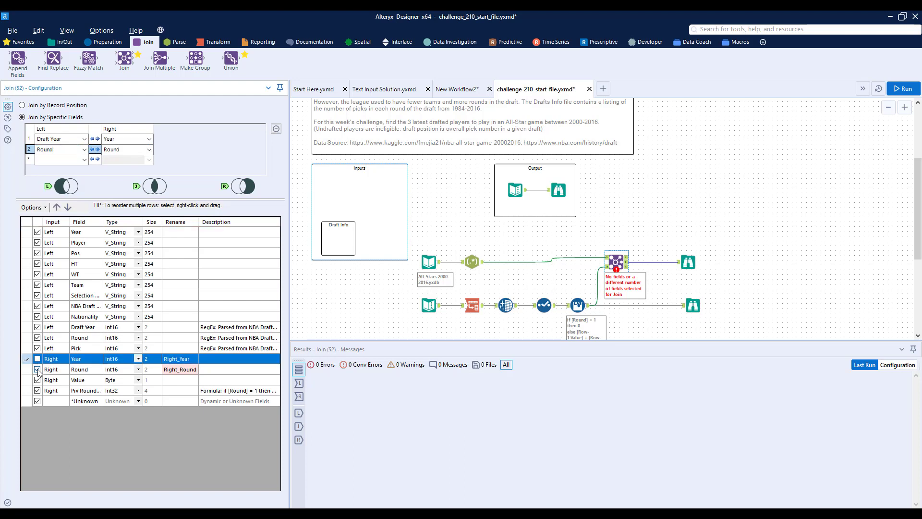
click(37, 370)
click(37, 380)
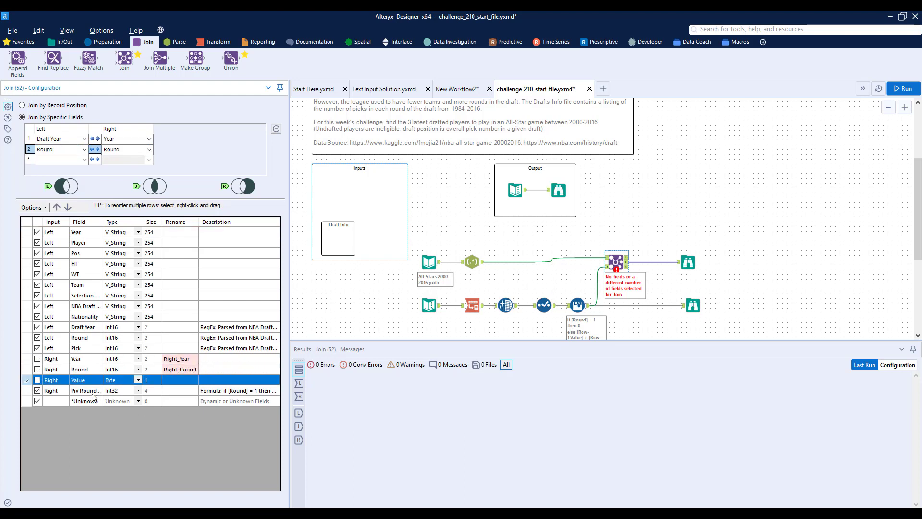
click(63, 392)
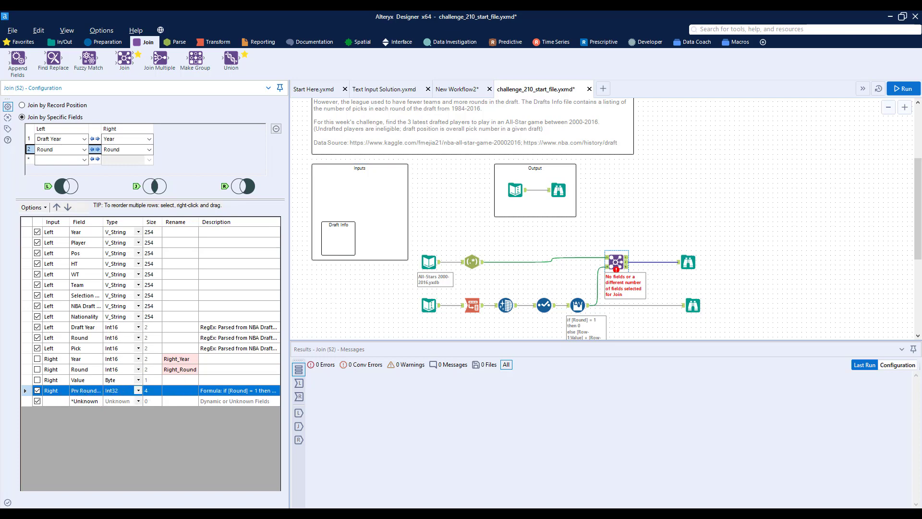
Step: Run the workflow and examine the Round, Pick and Prv Round Picks values in the joined data
click(903, 88)
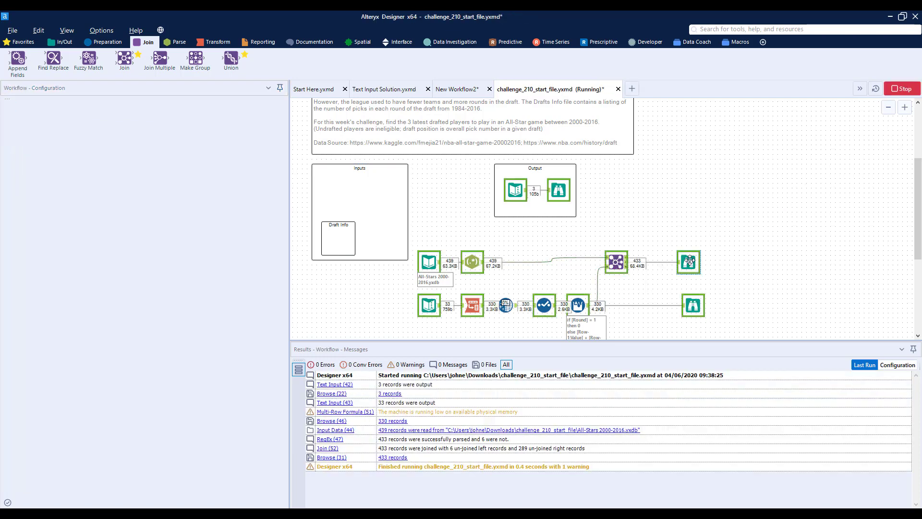
click(690, 261)
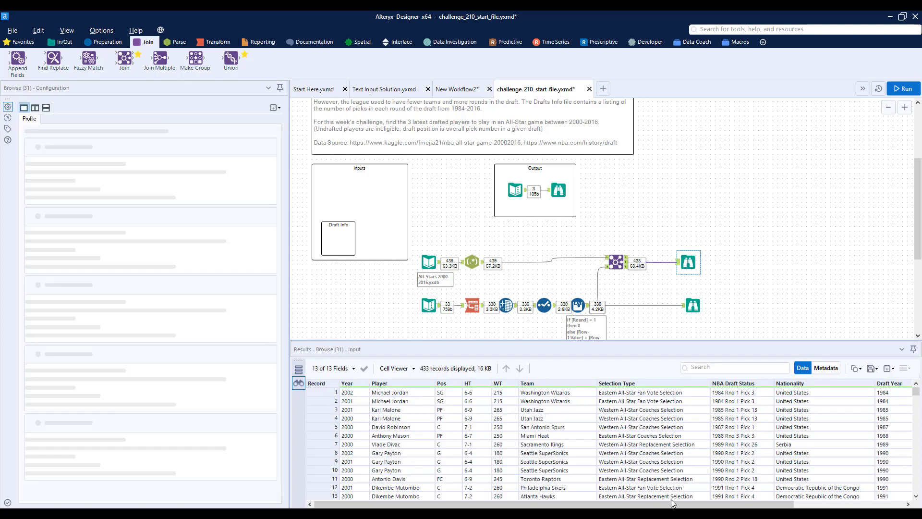
drag(673, 504, 852, 498)
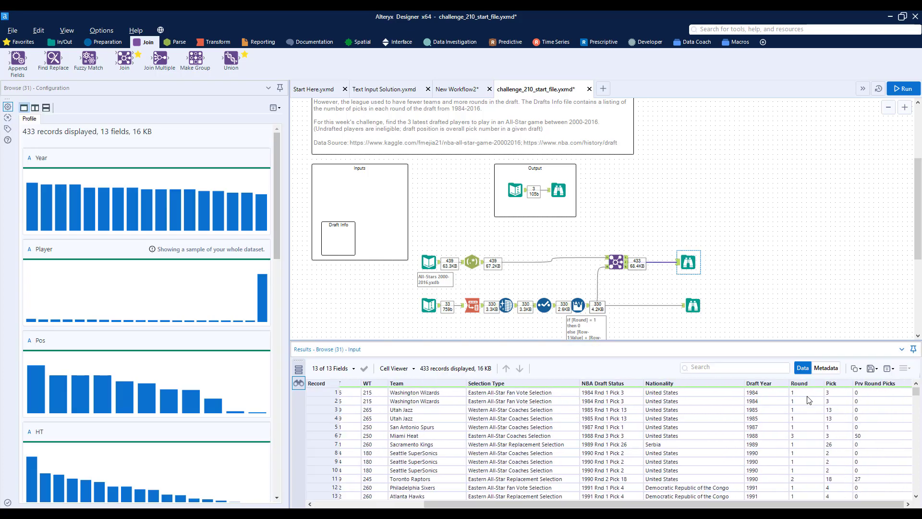
drag(802, 395, 889, 430)
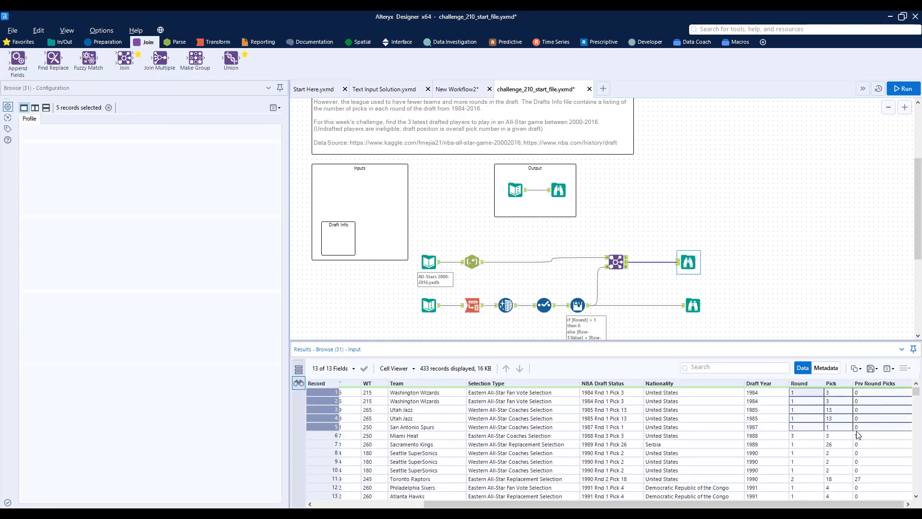
click(807, 436)
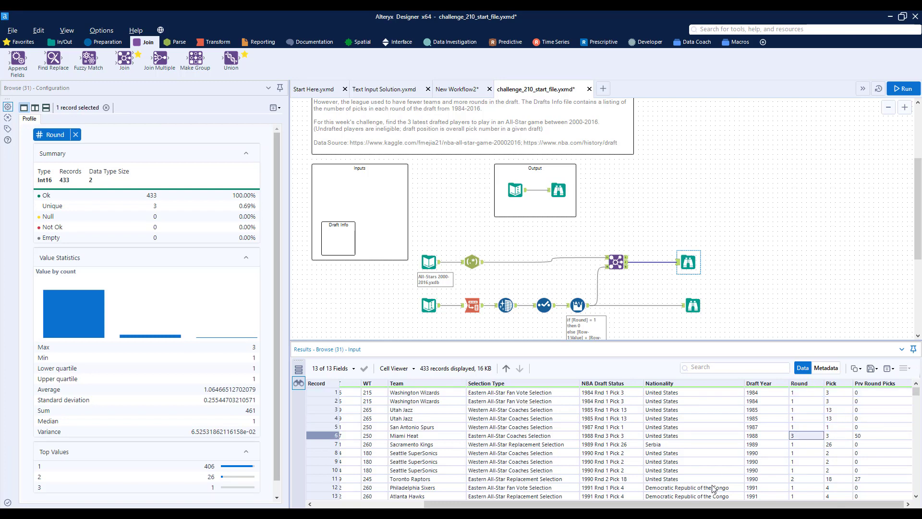
drag(693, 505, 750, 506)
click(871, 436)
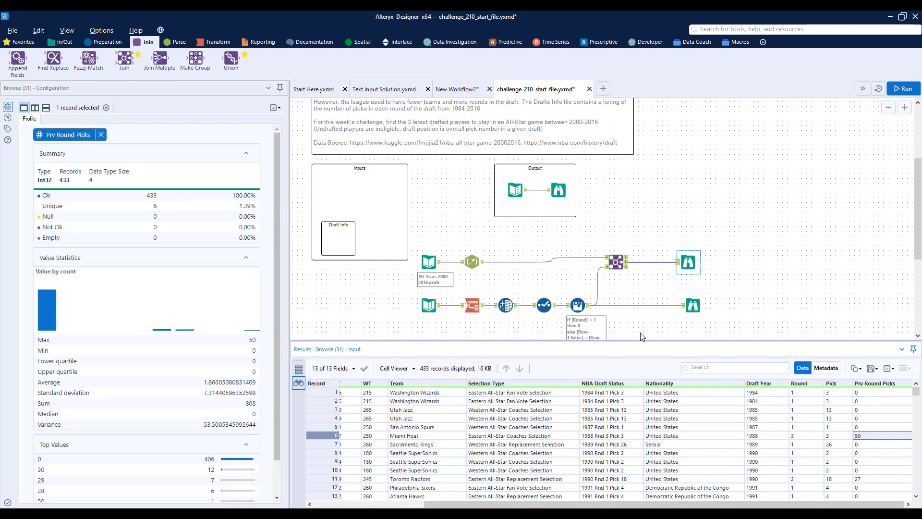
Step: Insert a Unique tool between the RegEx and Join tools and find unique values by Player
drag(569, 505, 461, 495)
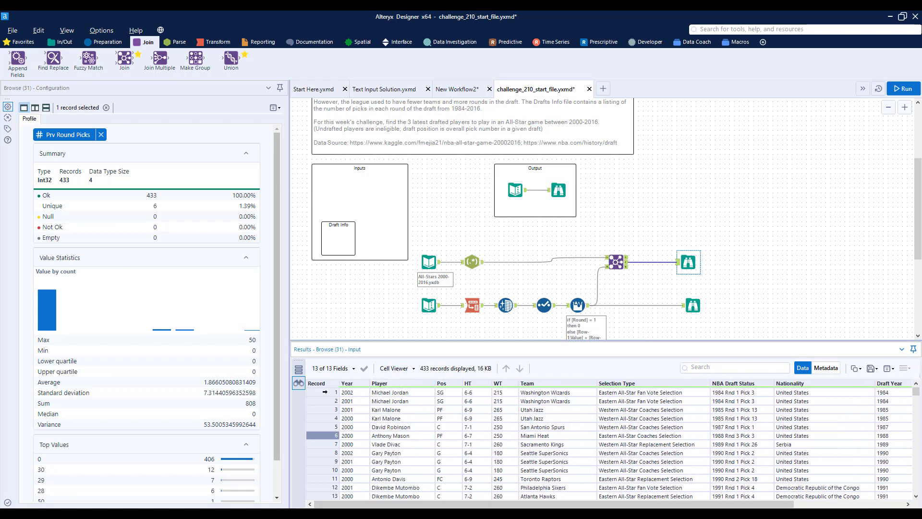
drag(326, 392, 326, 400)
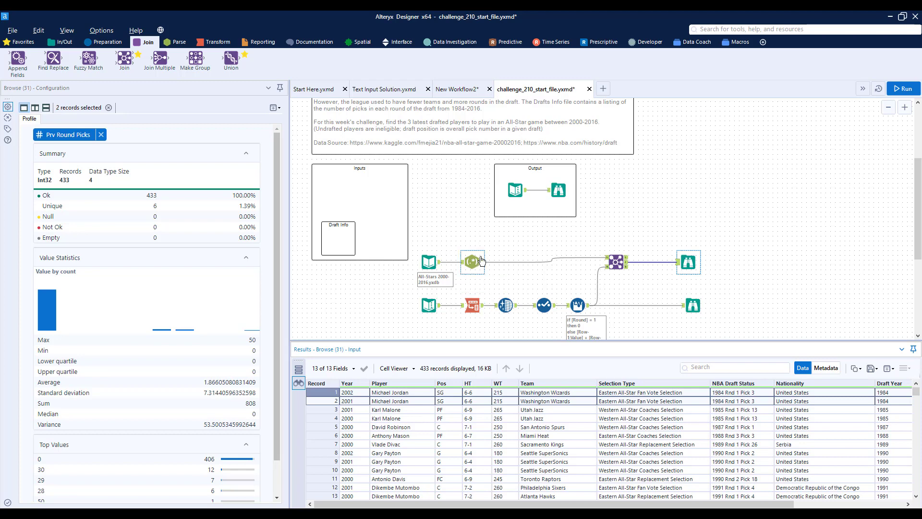
click(105, 46)
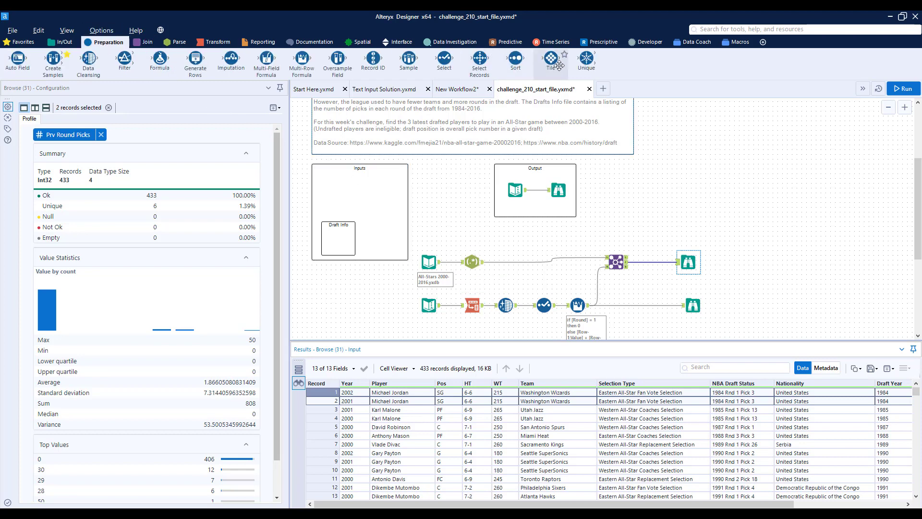
drag(587, 60, 526, 262)
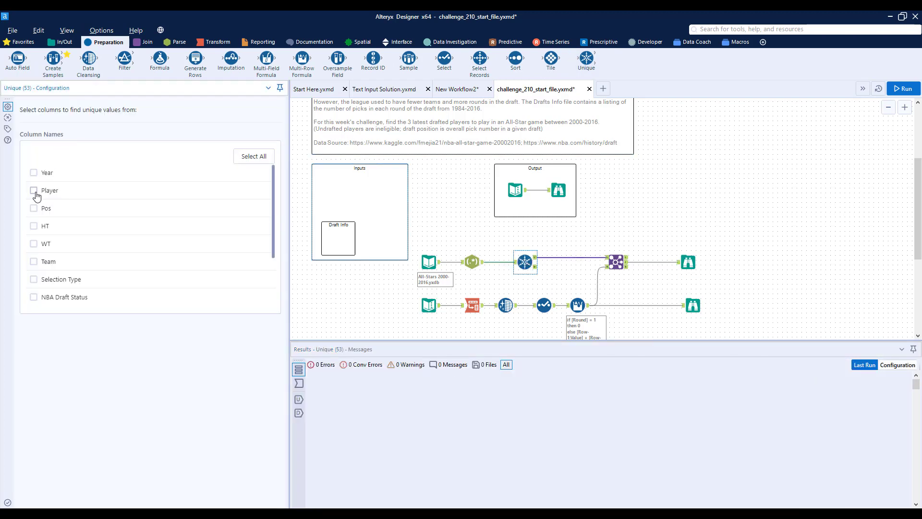
click(33, 191)
Step: Run the workflow and examine the de-duplicated joined data across to the Prv Round Picks column
click(905, 89)
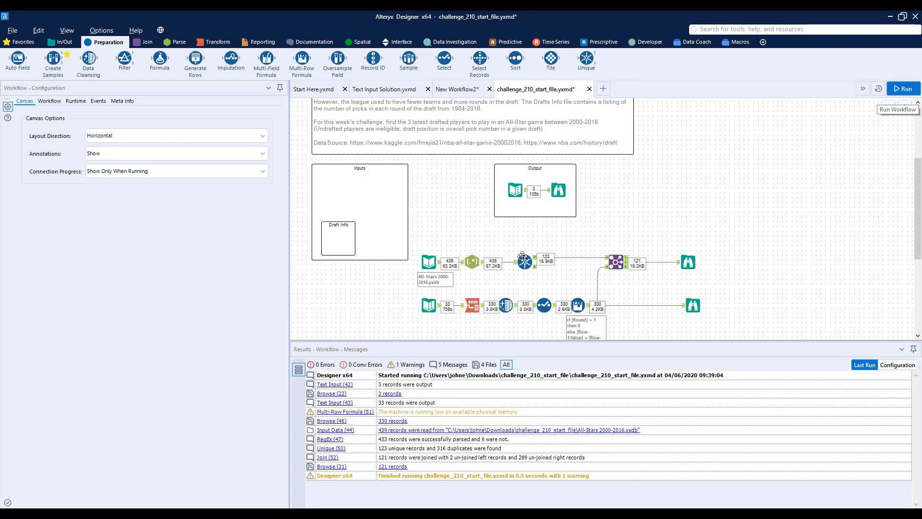
click(689, 264)
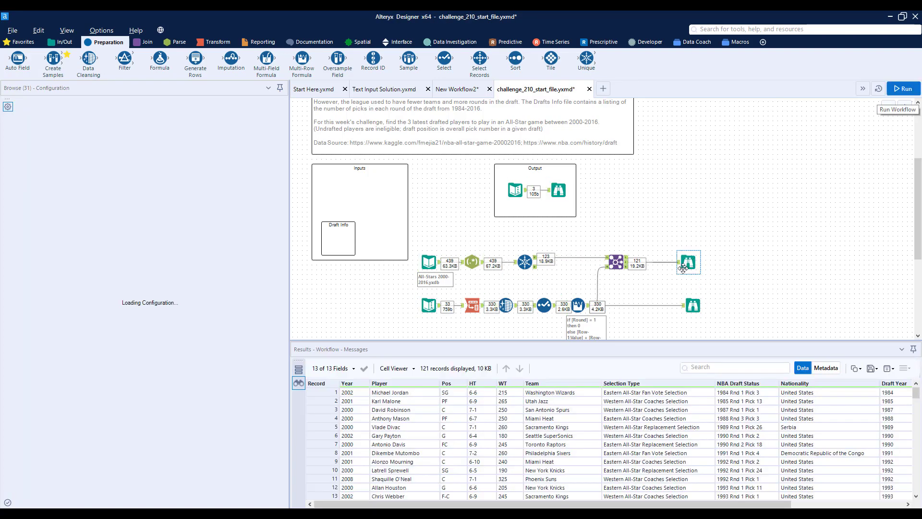
drag(535, 505, 736, 503)
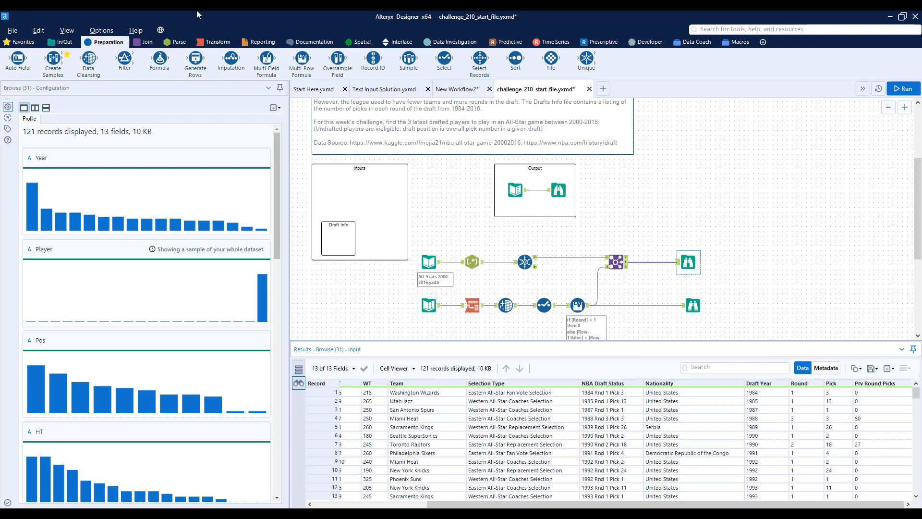
Step: Insert a Formula tool between the Join and its Browse and add a new output column named Overall Pick
drag(167, 65, 672, 267)
click(55, 114)
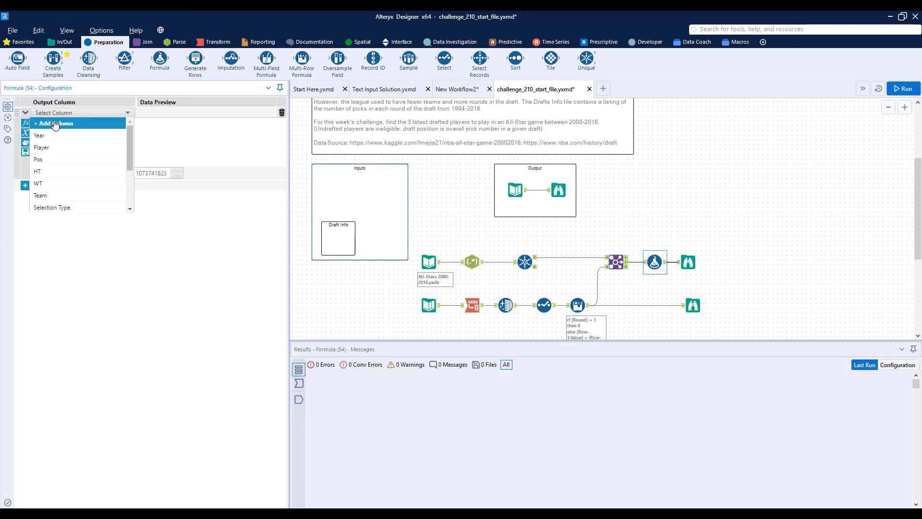
click(55, 124)
text(Overall Pick)
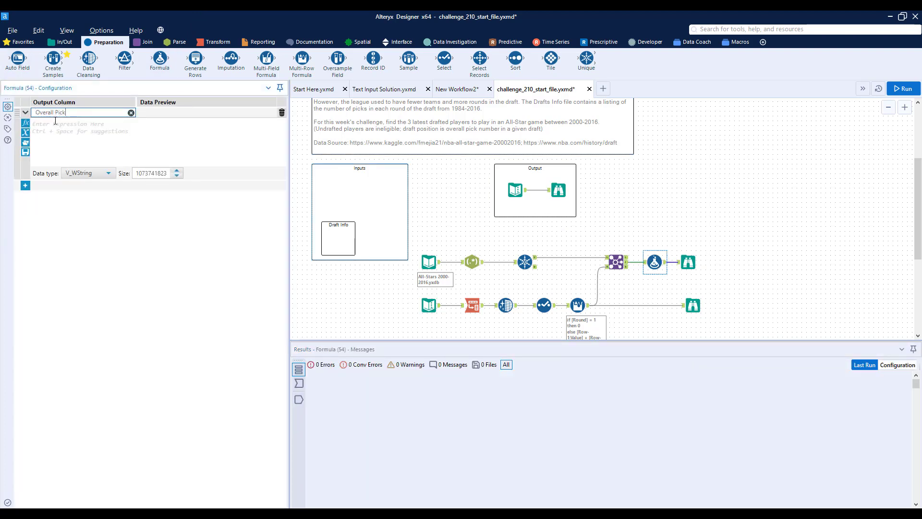
Step: Set the Overall Pick expression to [Pick]+[Prv Round Picks] with data type Int16
click(55, 131)
text([Pick])
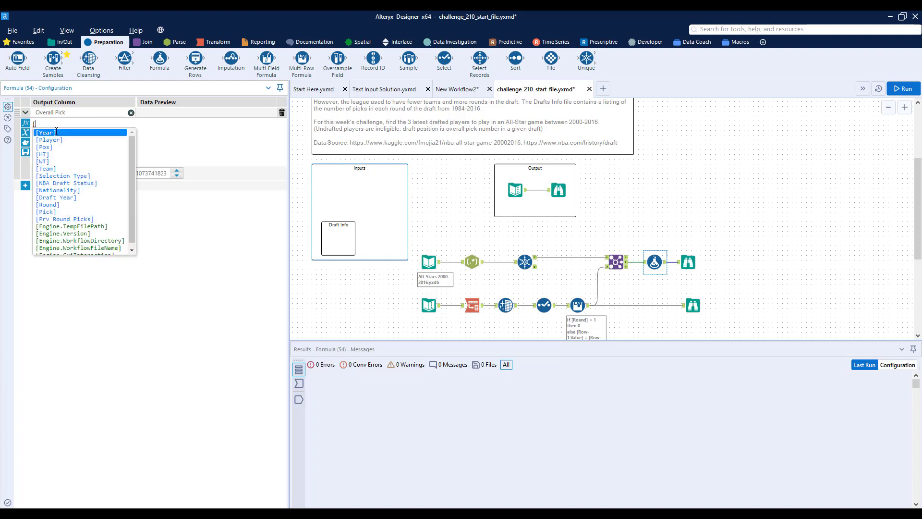
key(Return)
text(+[)
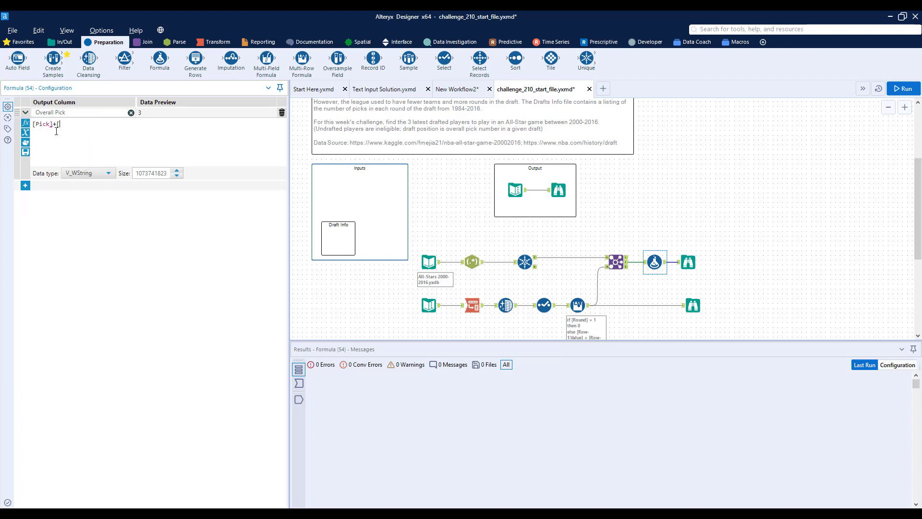
text(Prv Round Picks])
key(Return)
click(99, 173)
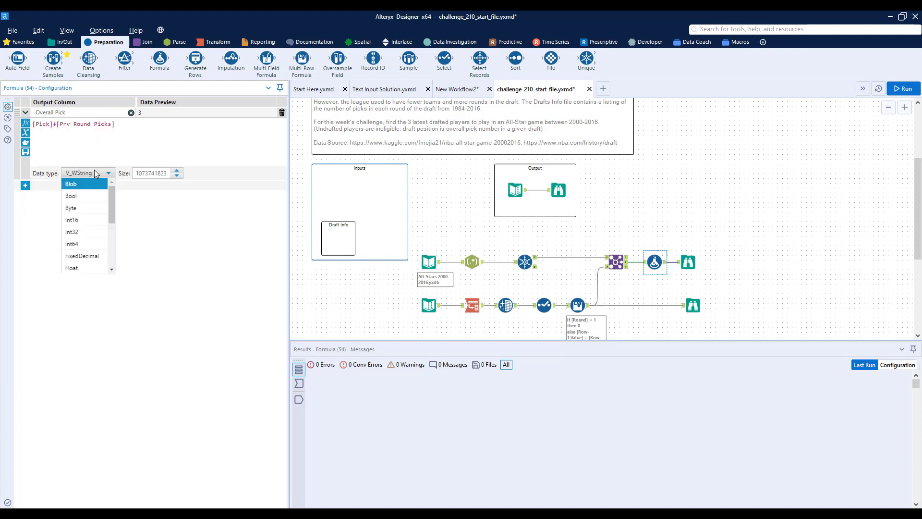
click(72, 208)
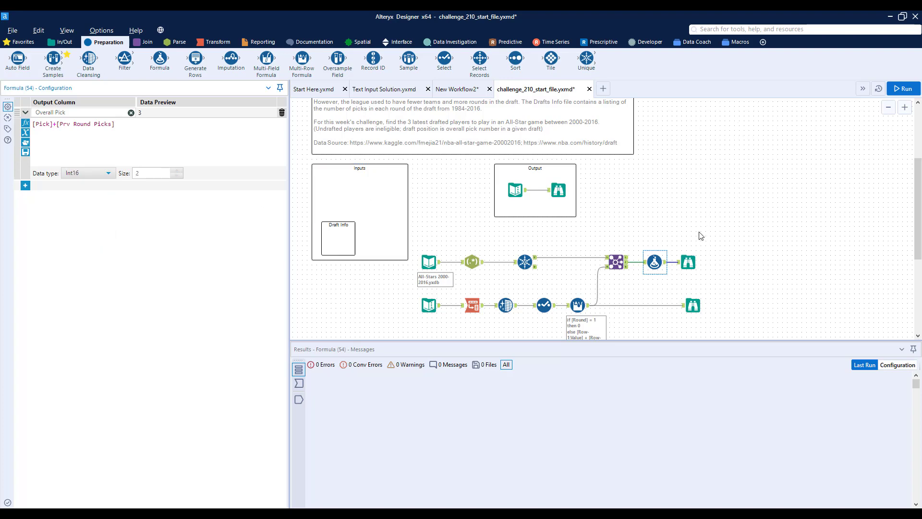
Step: Make room before the Browse, insert a Sort tool after the Formula, and sort by Overall Pick descending
drag(689, 262, 746, 262)
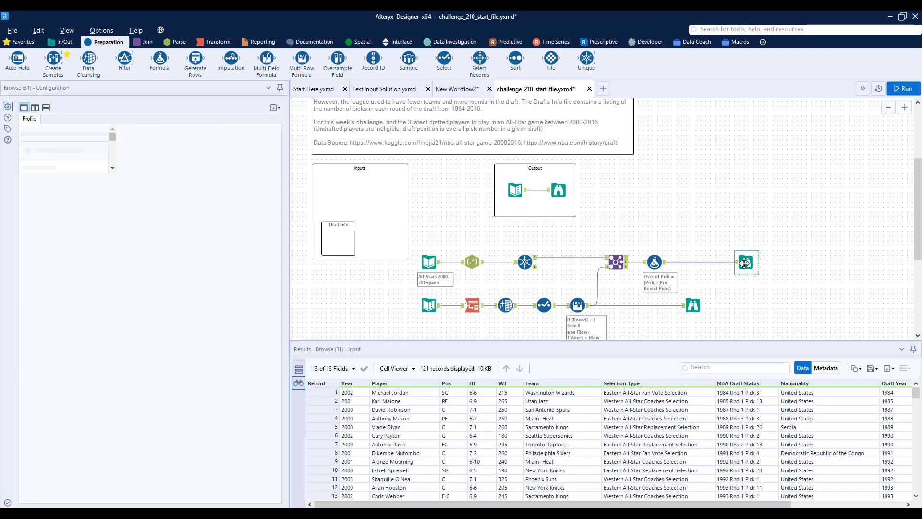
drag(515, 58, 694, 262)
click(66, 137)
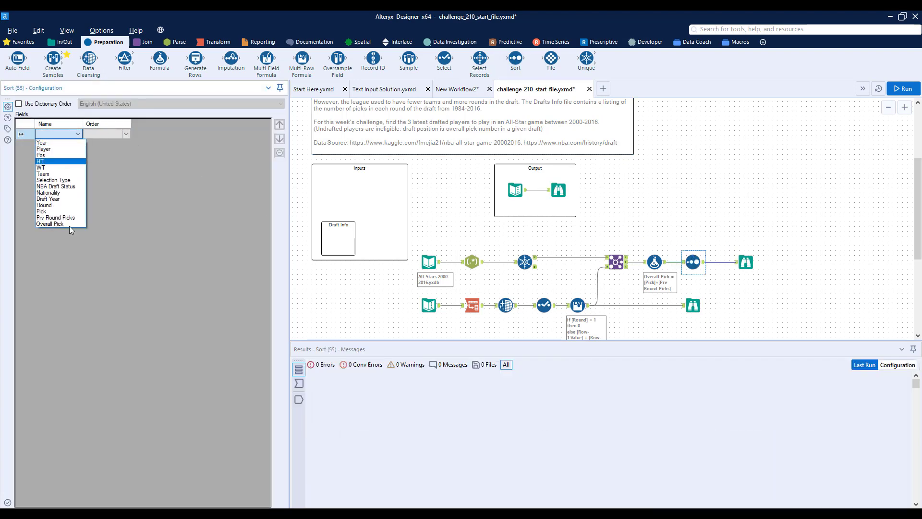
click(66, 224)
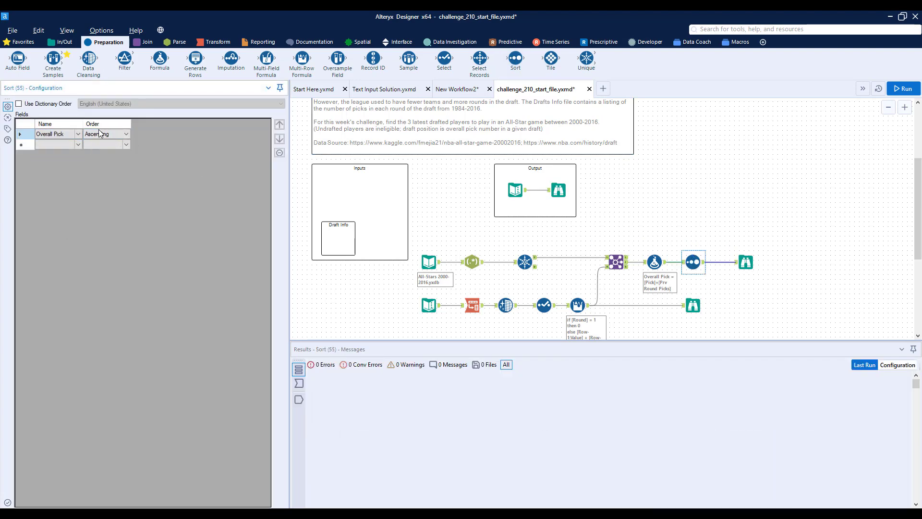
click(107, 134)
click(107, 150)
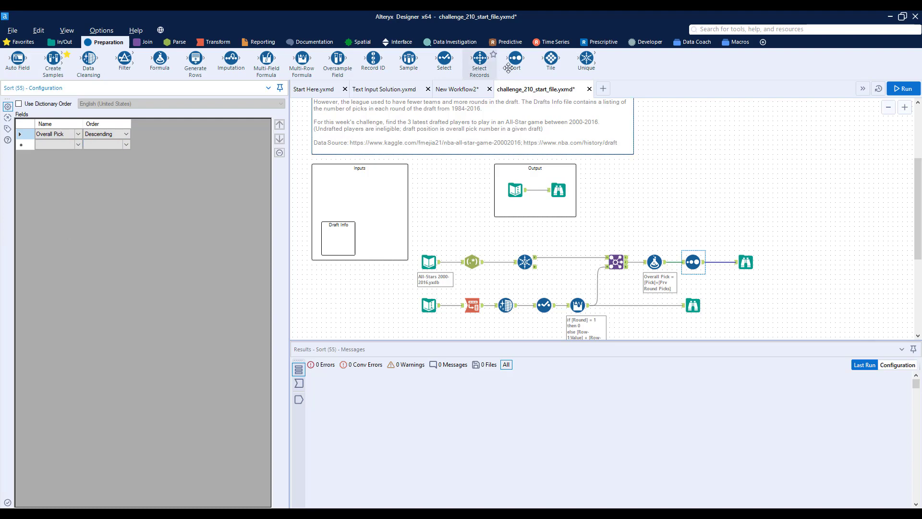
Step: Insert a Sample tool after the Sort keeping the first 3 rows, and check the fields of the expected output
drag(409, 60, 727, 263)
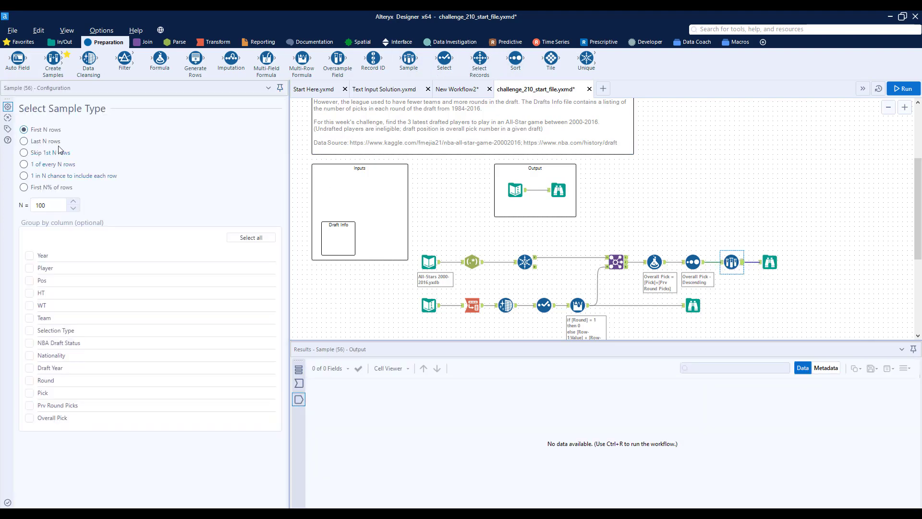
drag(62, 206, 24, 206)
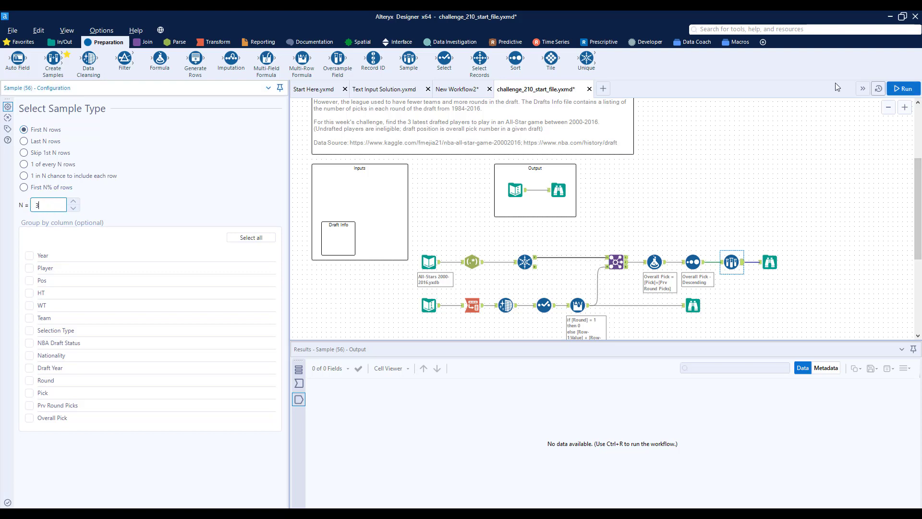
click(559, 189)
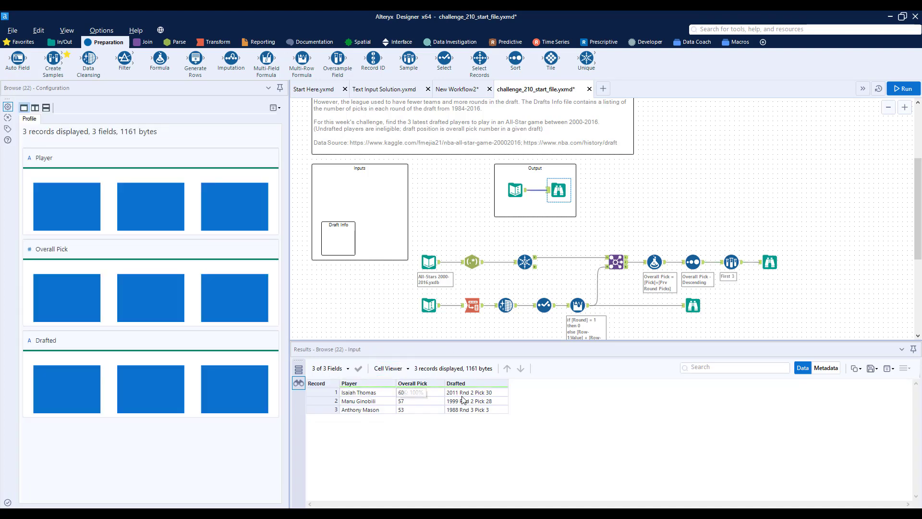
Step: Insert a Select tool after the Sample and exclude the Year, Pos, HT, WT, Team and Selection Type fields
drag(444, 62, 755, 263)
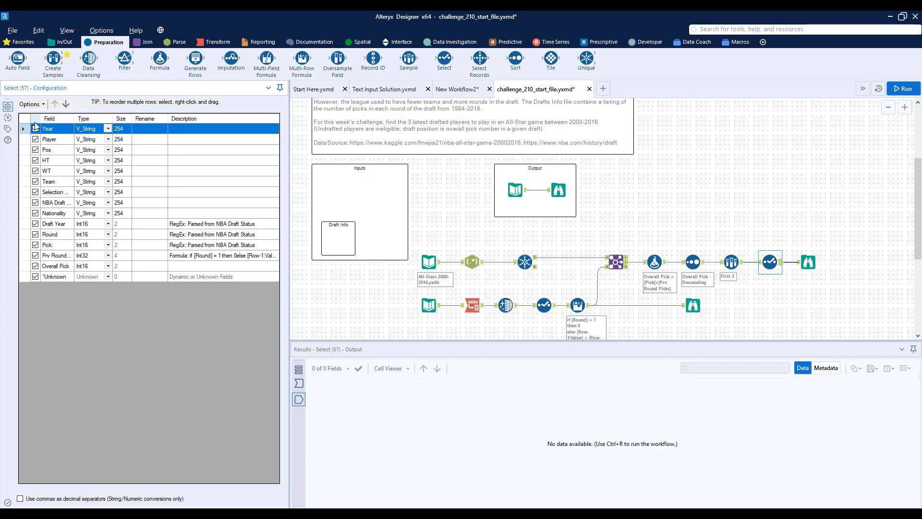
click(35, 128)
click(35, 149)
click(35, 160)
click(35, 170)
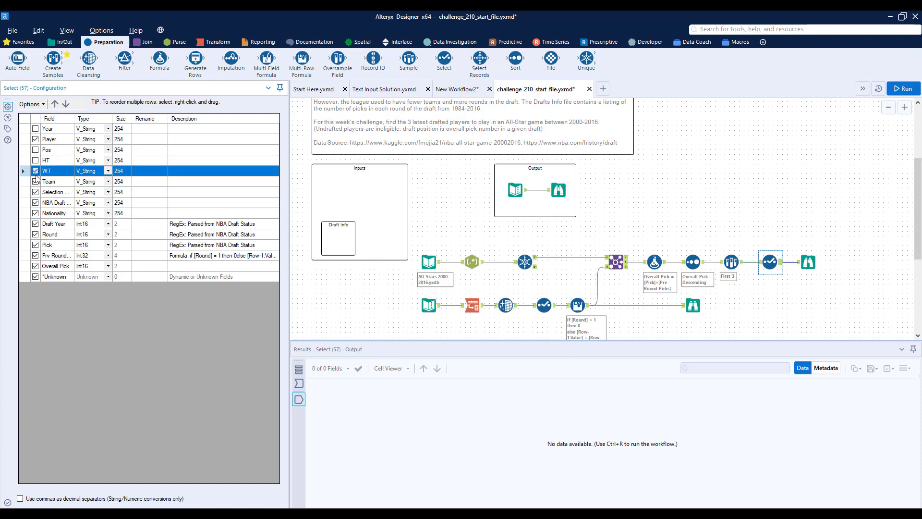
click(35, 181)
click(35, 192)
Step: Rename NBA Draft Status to Drafted and exclude the Nationality, Draft Year, Round, Pick and Prv Round Picks fields
click(61, 206)
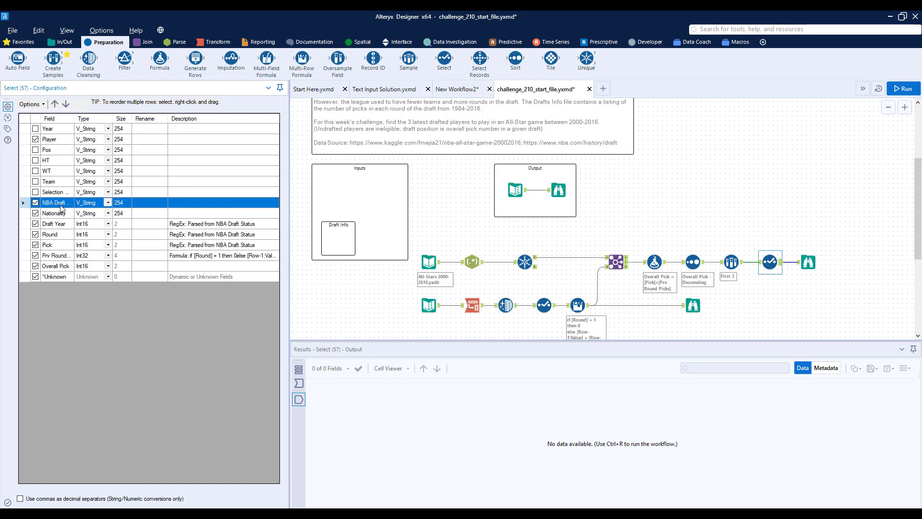
click(144, 206)
click(35, 213)
click(35, 223)
click(35, 234)
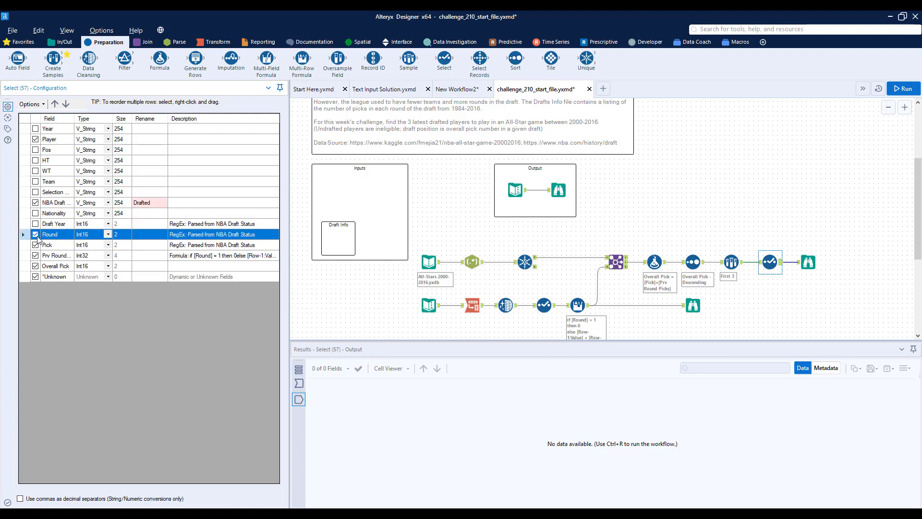
click(36, 245)
click(35, 255)
Step: Reorder the Select fields so Overall Pick comes after Player and before the Drafted field
click(52, 267)
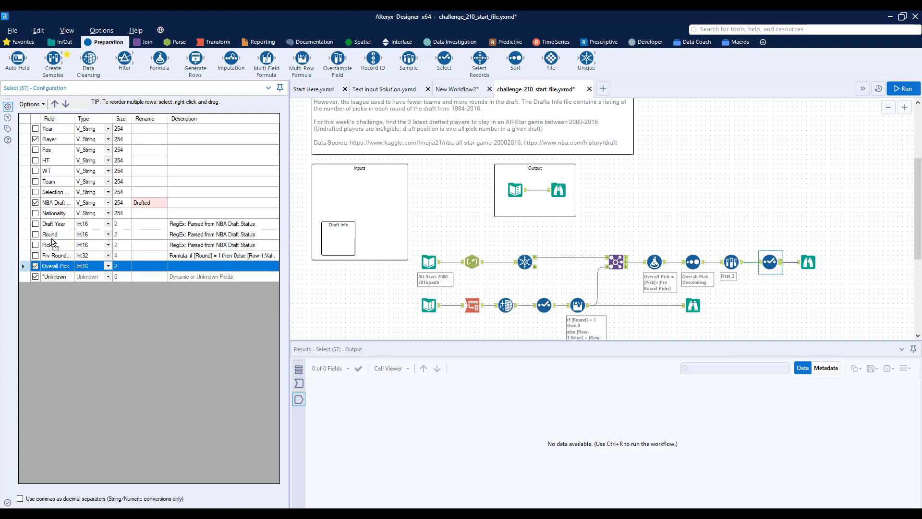
drag(61, 201, 61, 201)
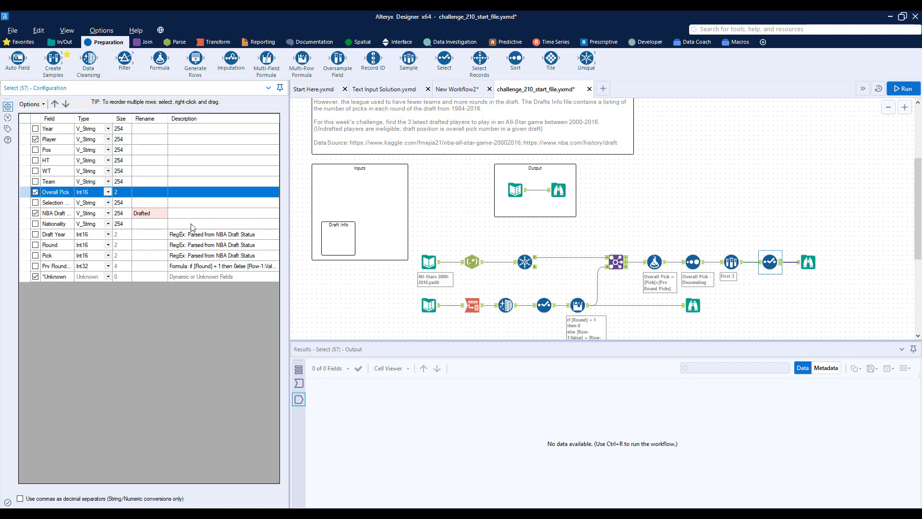
Step: Run the workflow and compare the final Browse results with the expected output data
key(ctrl+r)
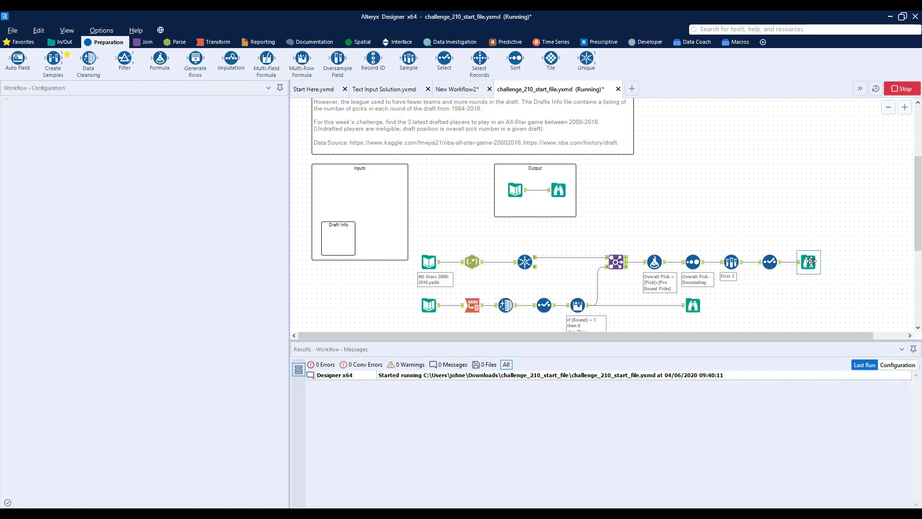
click(811, 261)
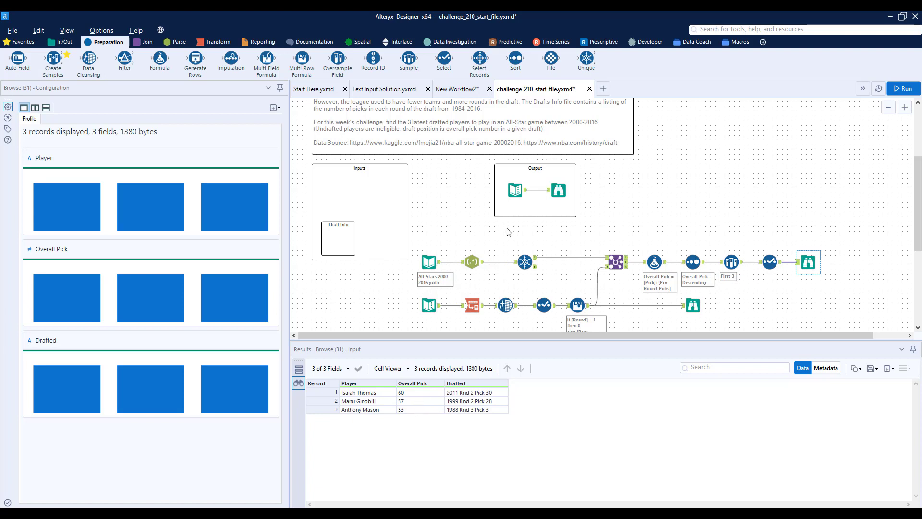
click(558, 190)
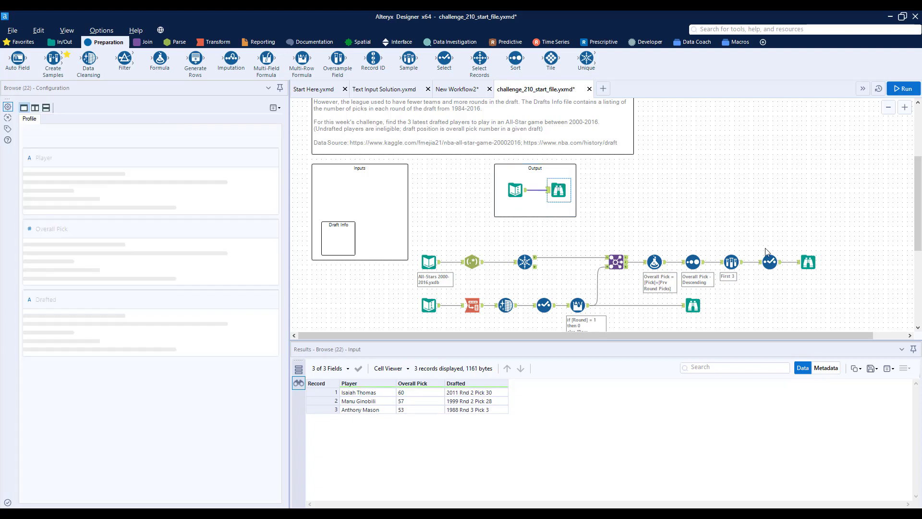
click(808, 262)
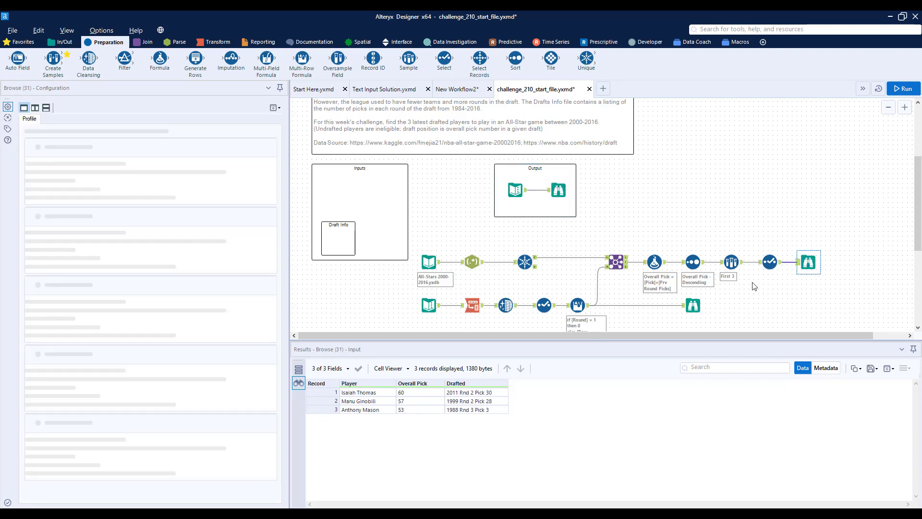
scroll(756, 284, down, 1)
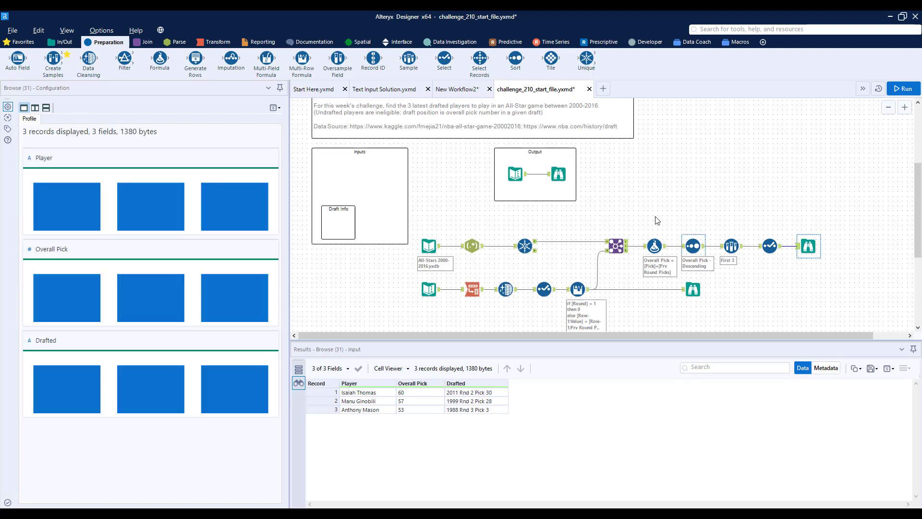
scroll(647, 214, up, 8)
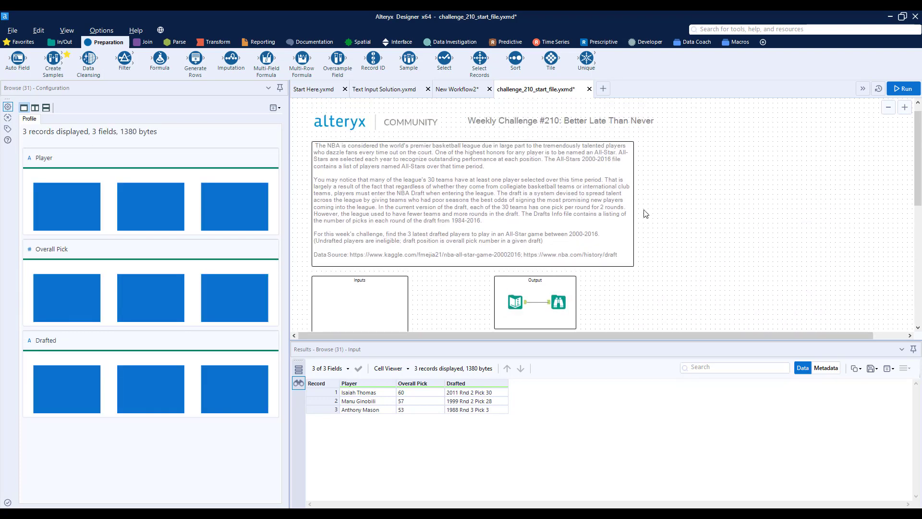
scroll(646, 214, down, 2)
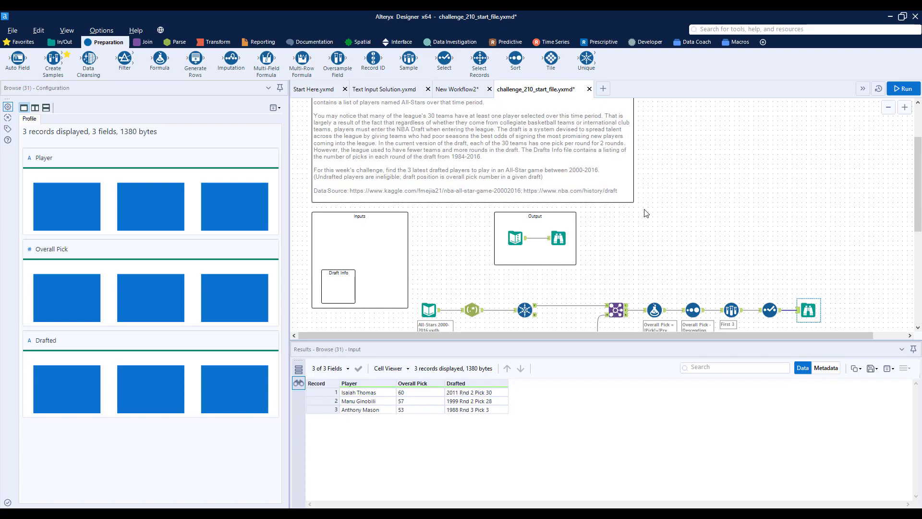